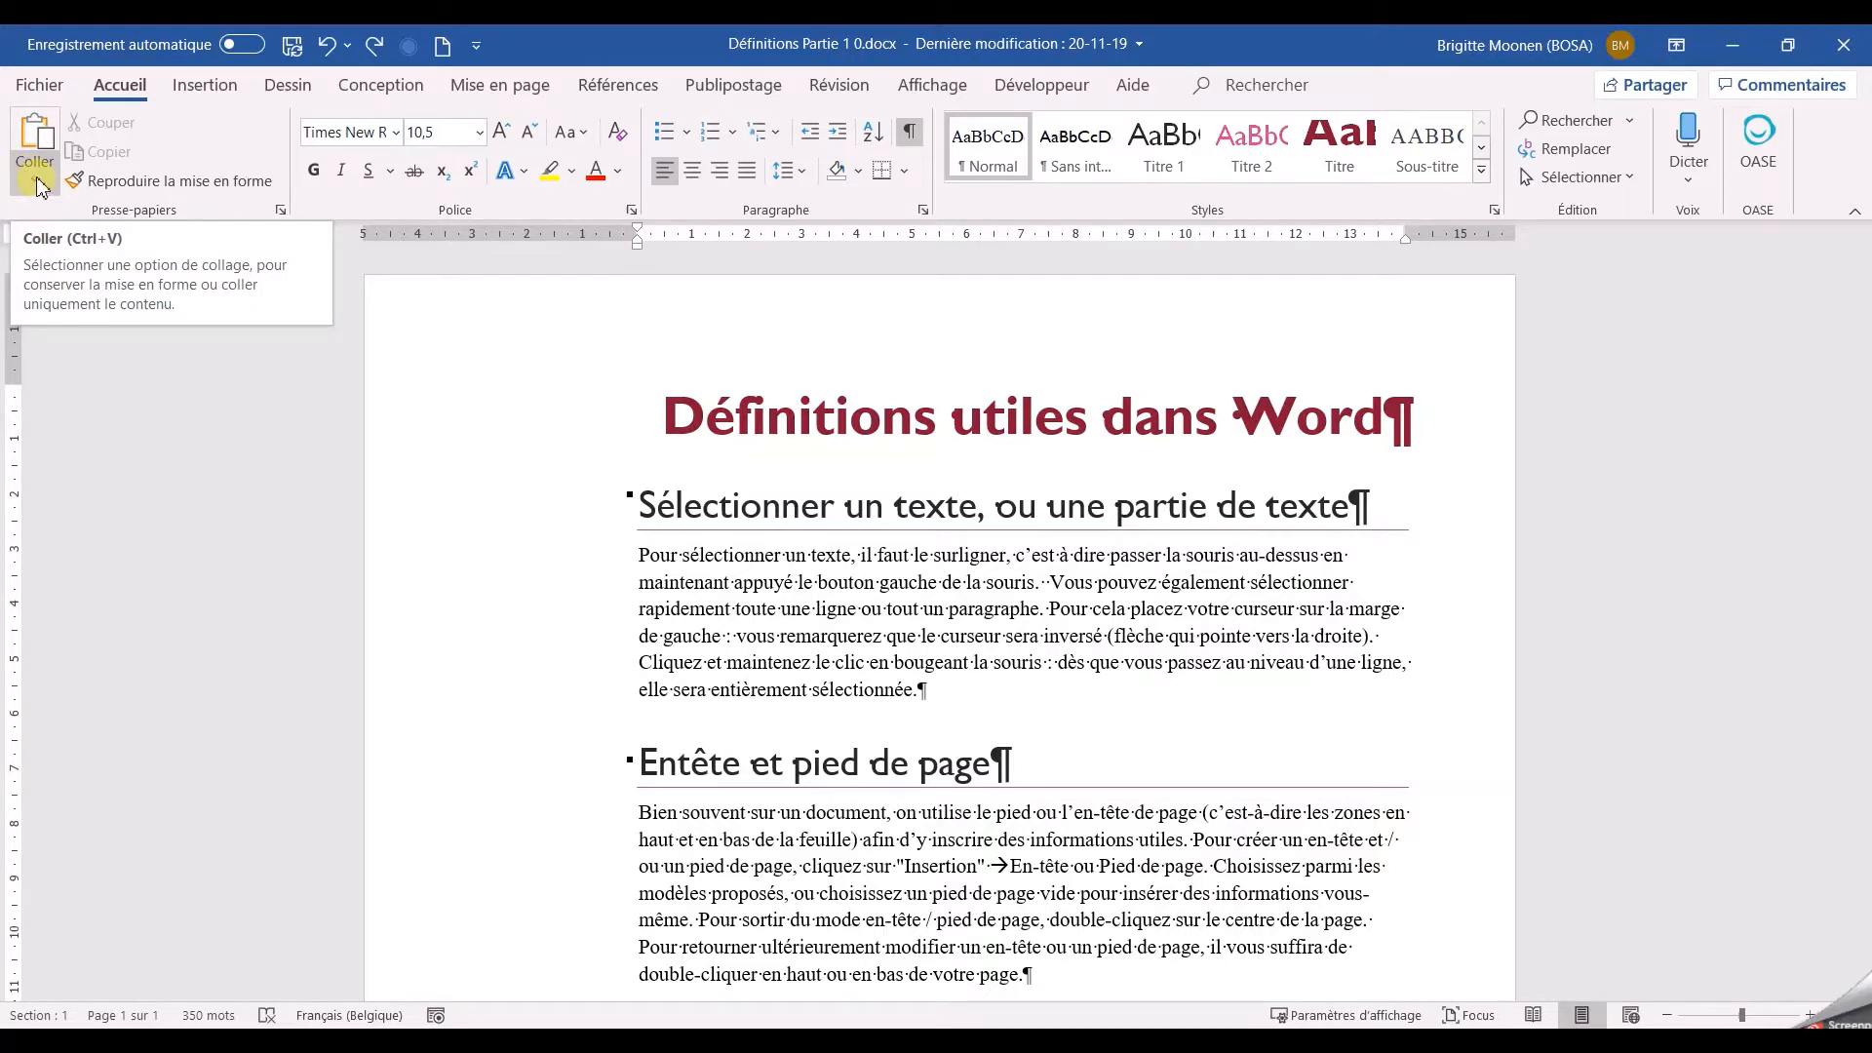
- Look at the available paste options and skim the contents of Définitions Partie 1 0.docx
click(39, 184)
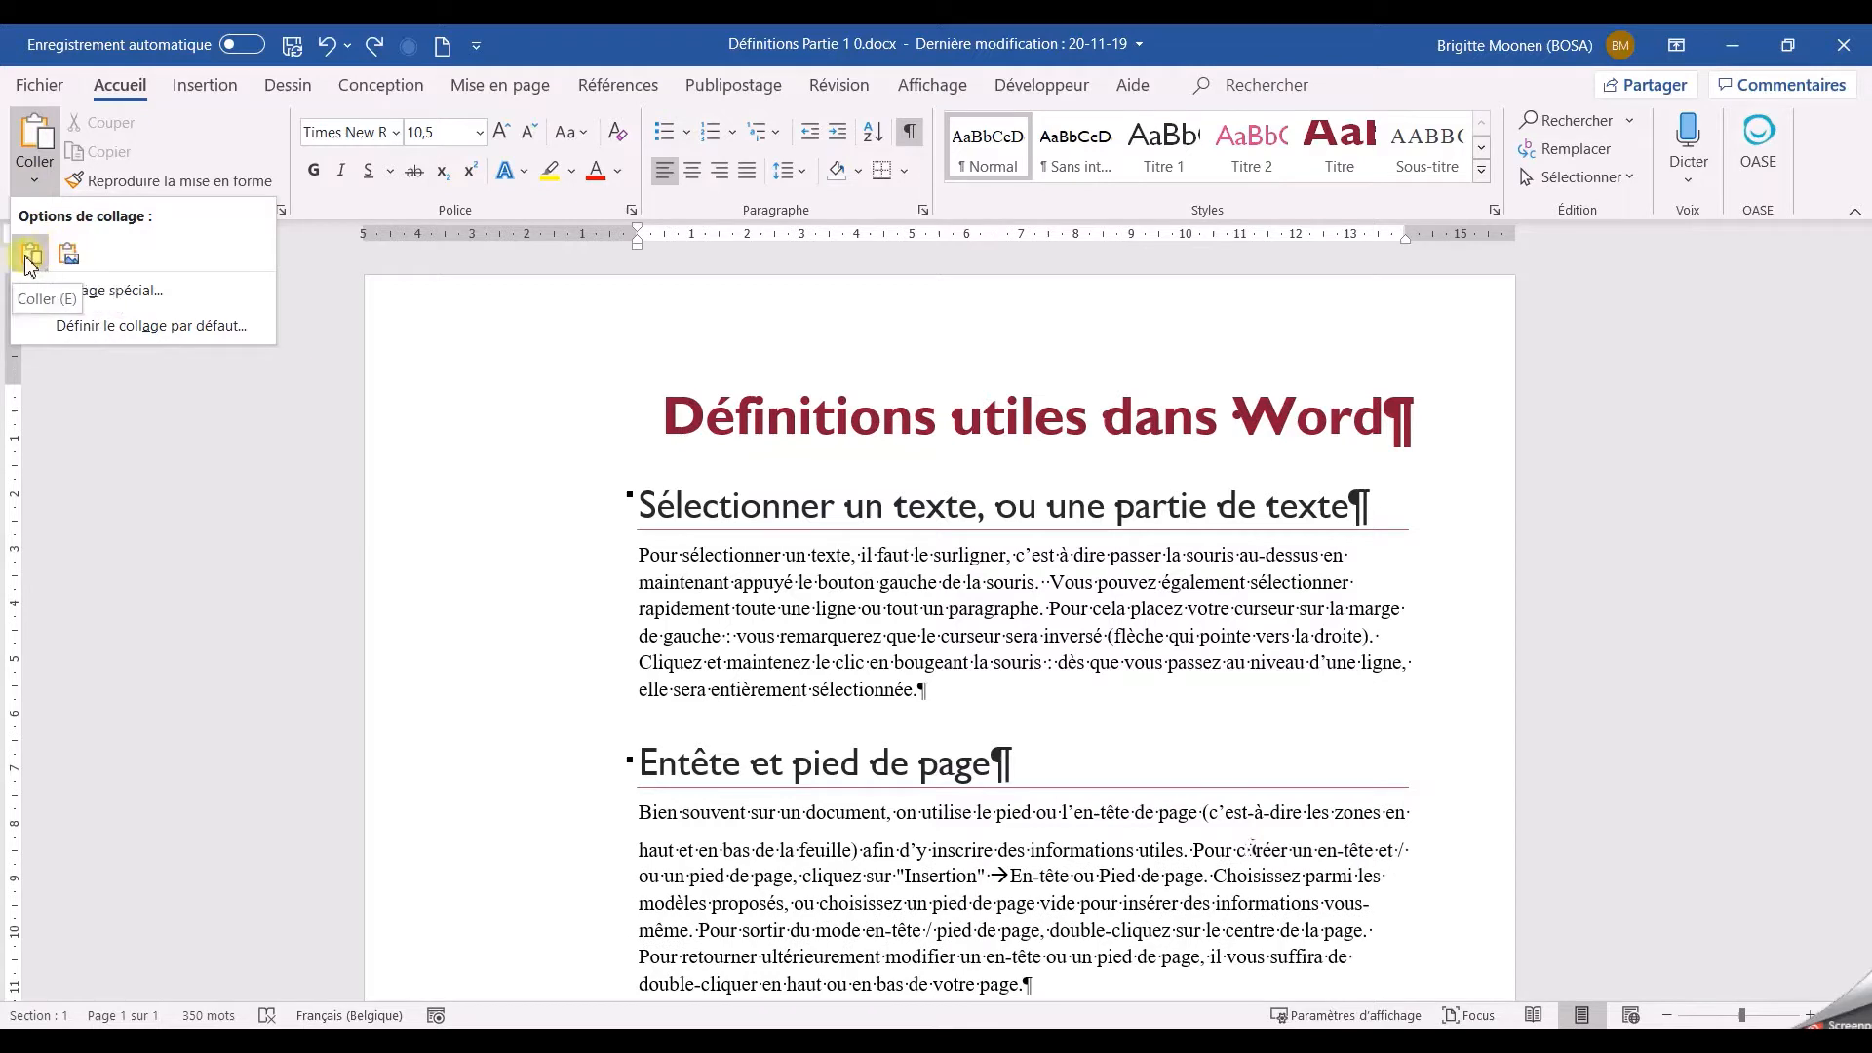
click(918, 575)
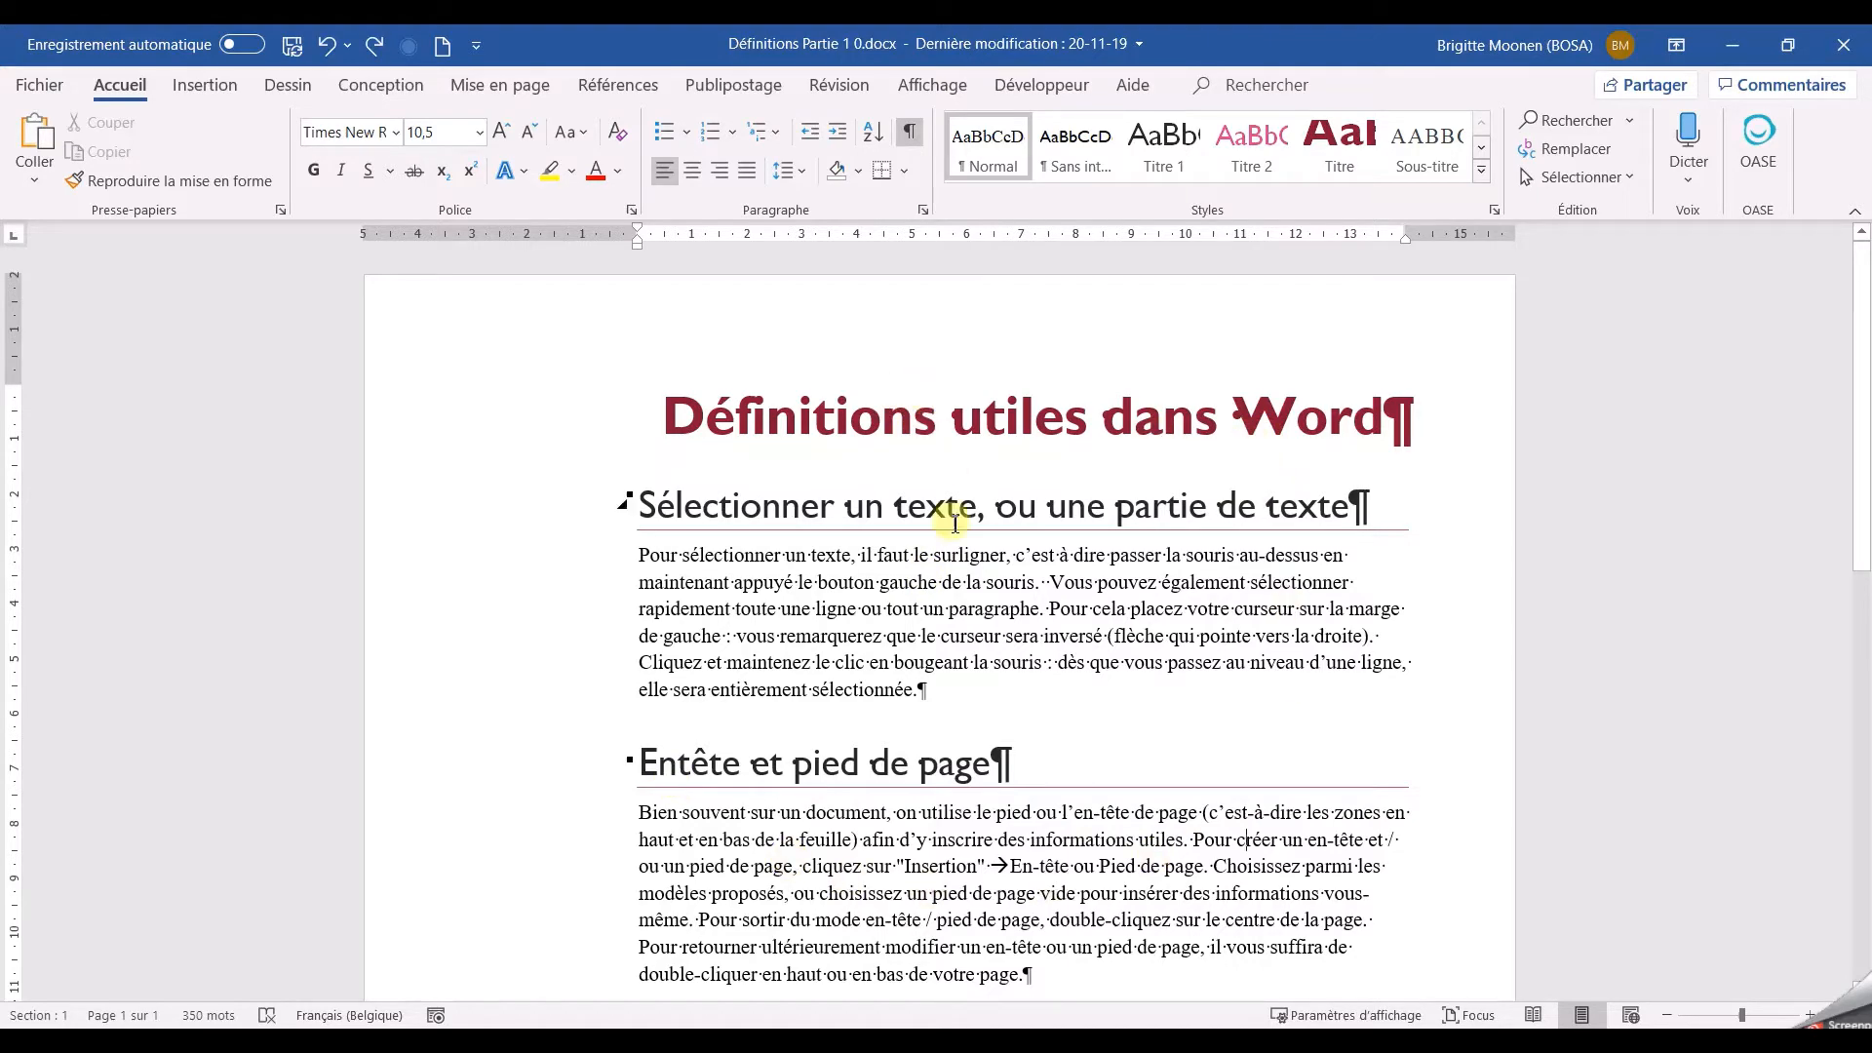
scroll(955, 537, down, 2)
scroll(965, 565, down, 1)
scroll(975, 567, up, 4)
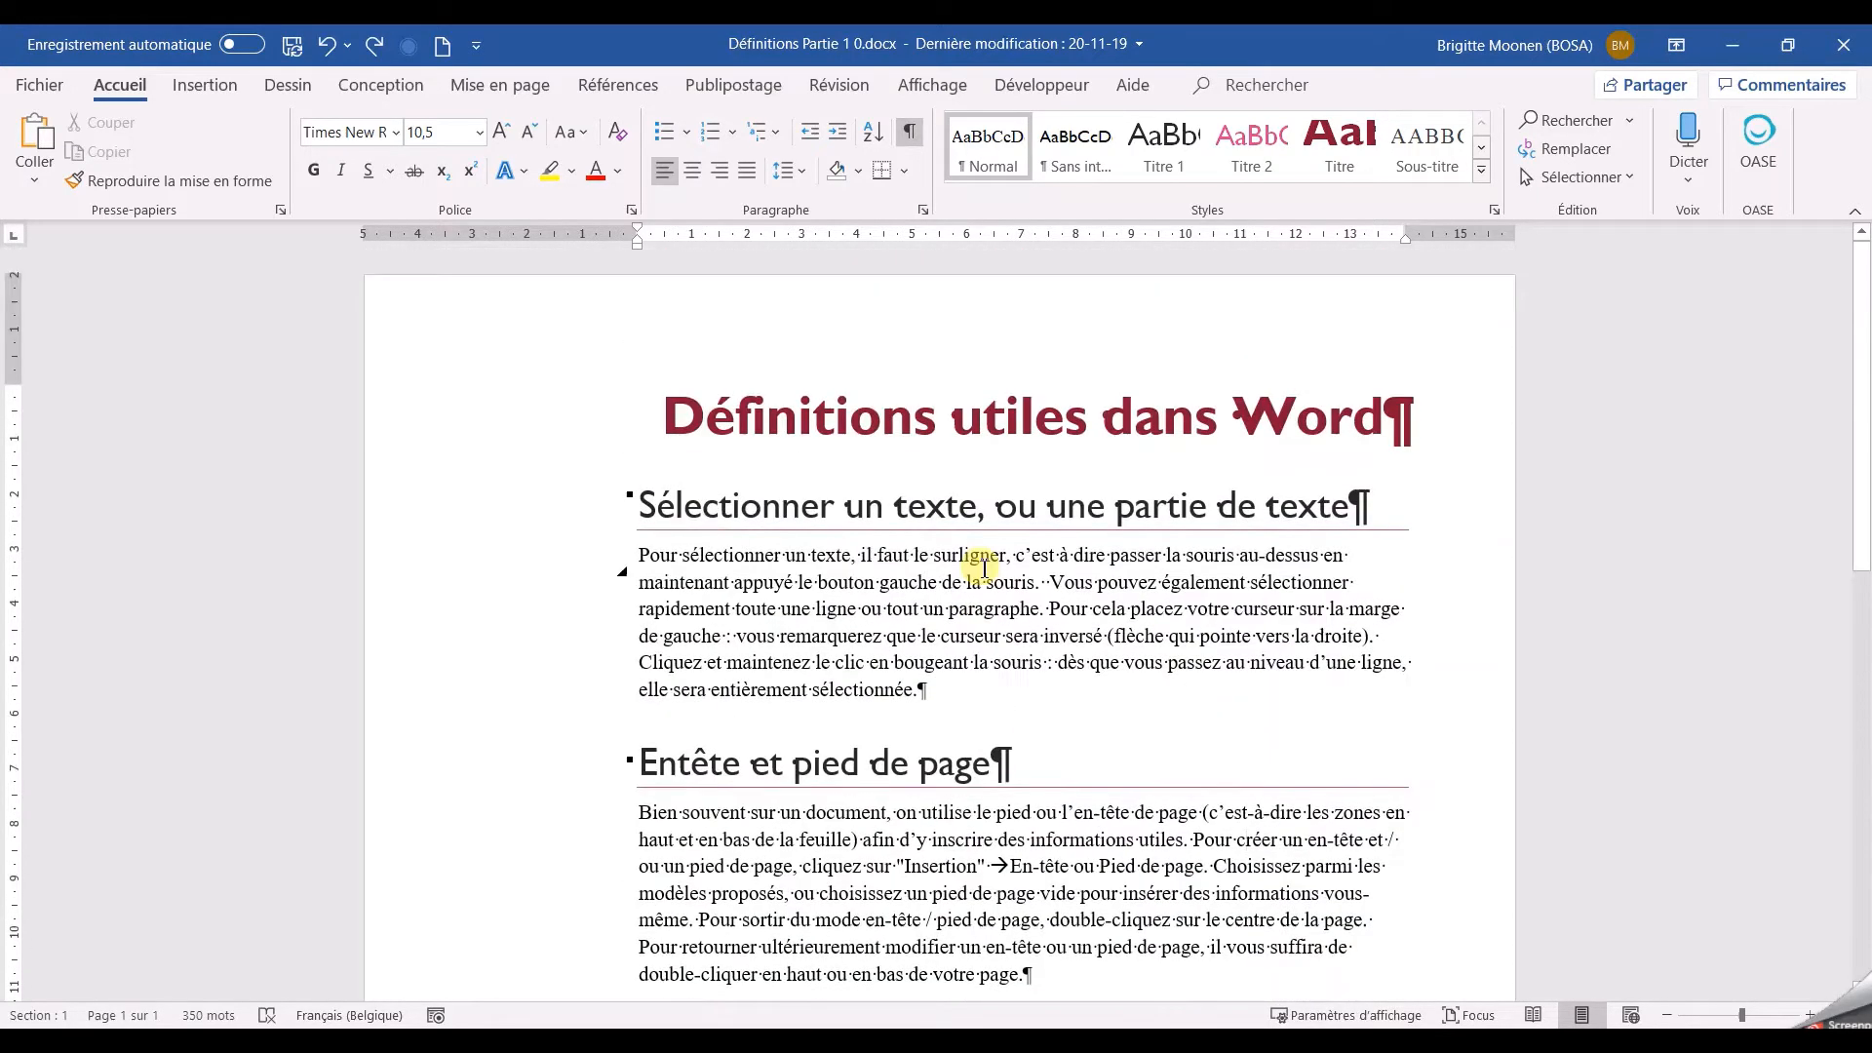
- Look through Définitions Partie 2 0.docx from start to end, and return to Définitions Partie 1 0.docx
click(690, 1041)
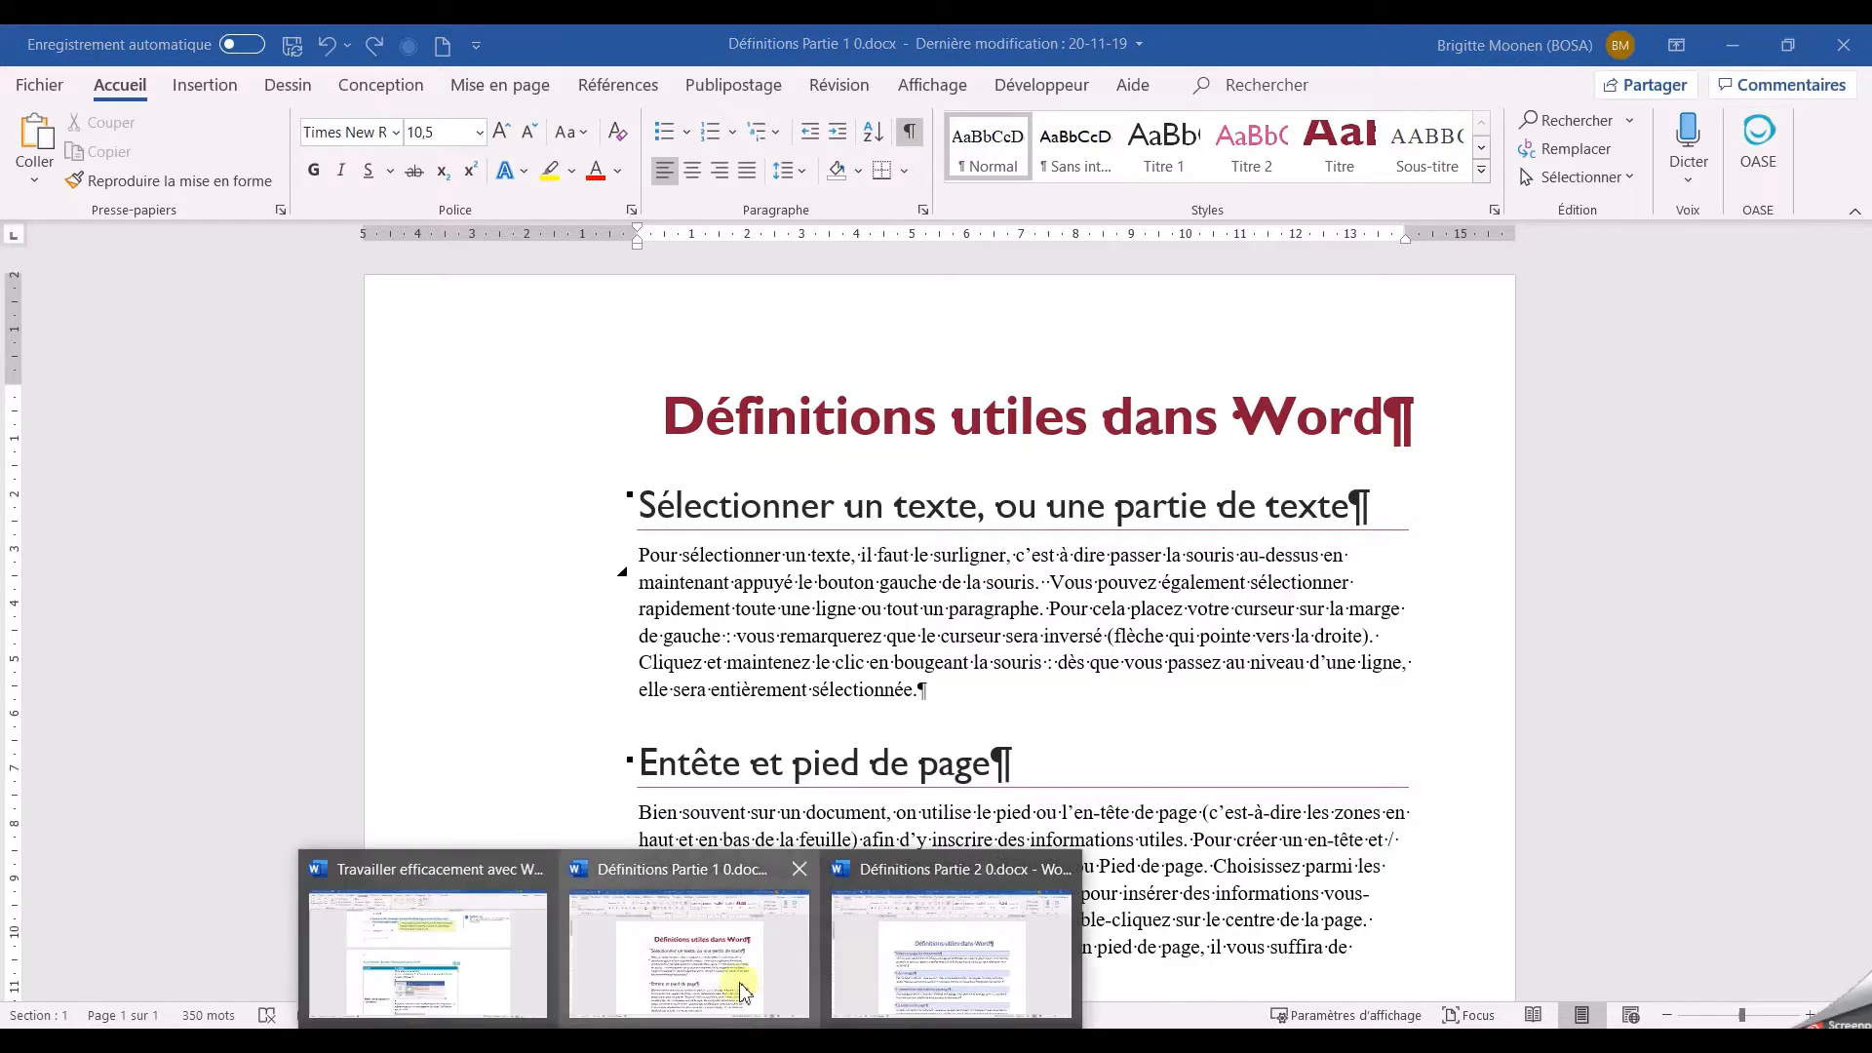
click(936, 977)
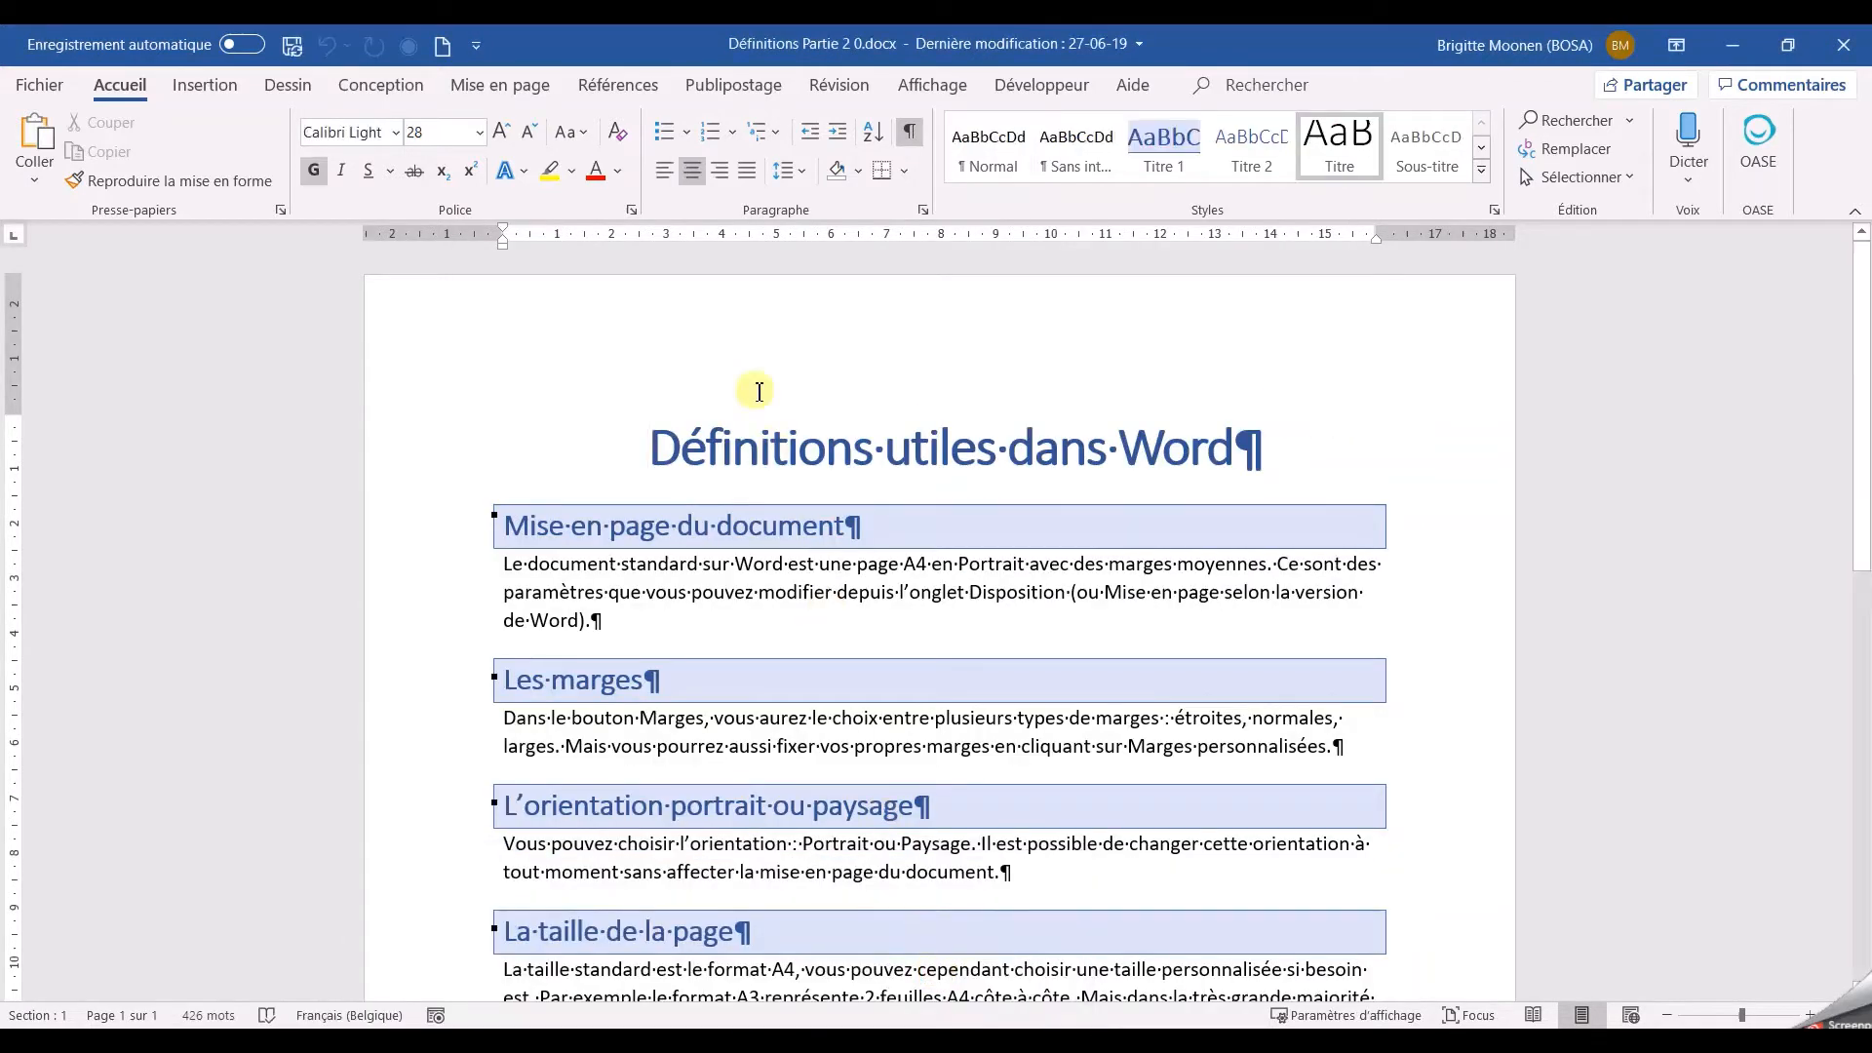
scroll(758, 391, down, 5)
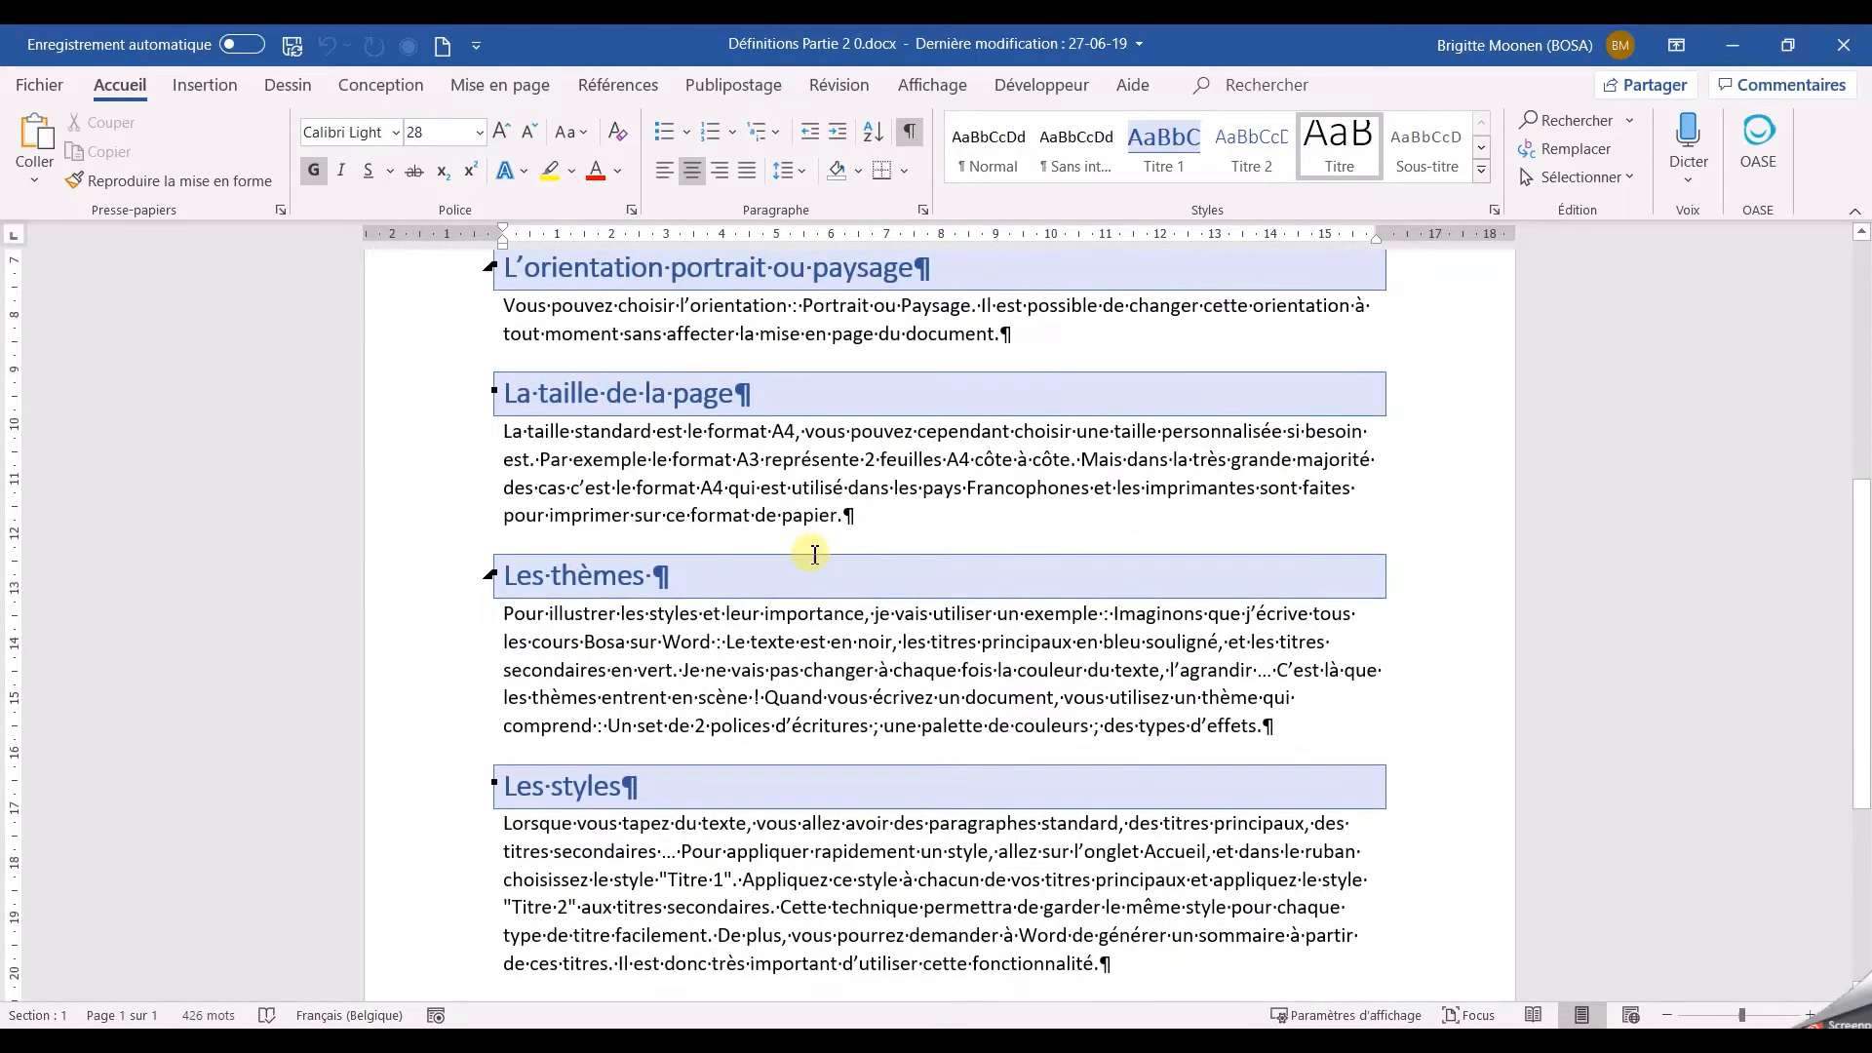
scroll(809, 526, up, 5)
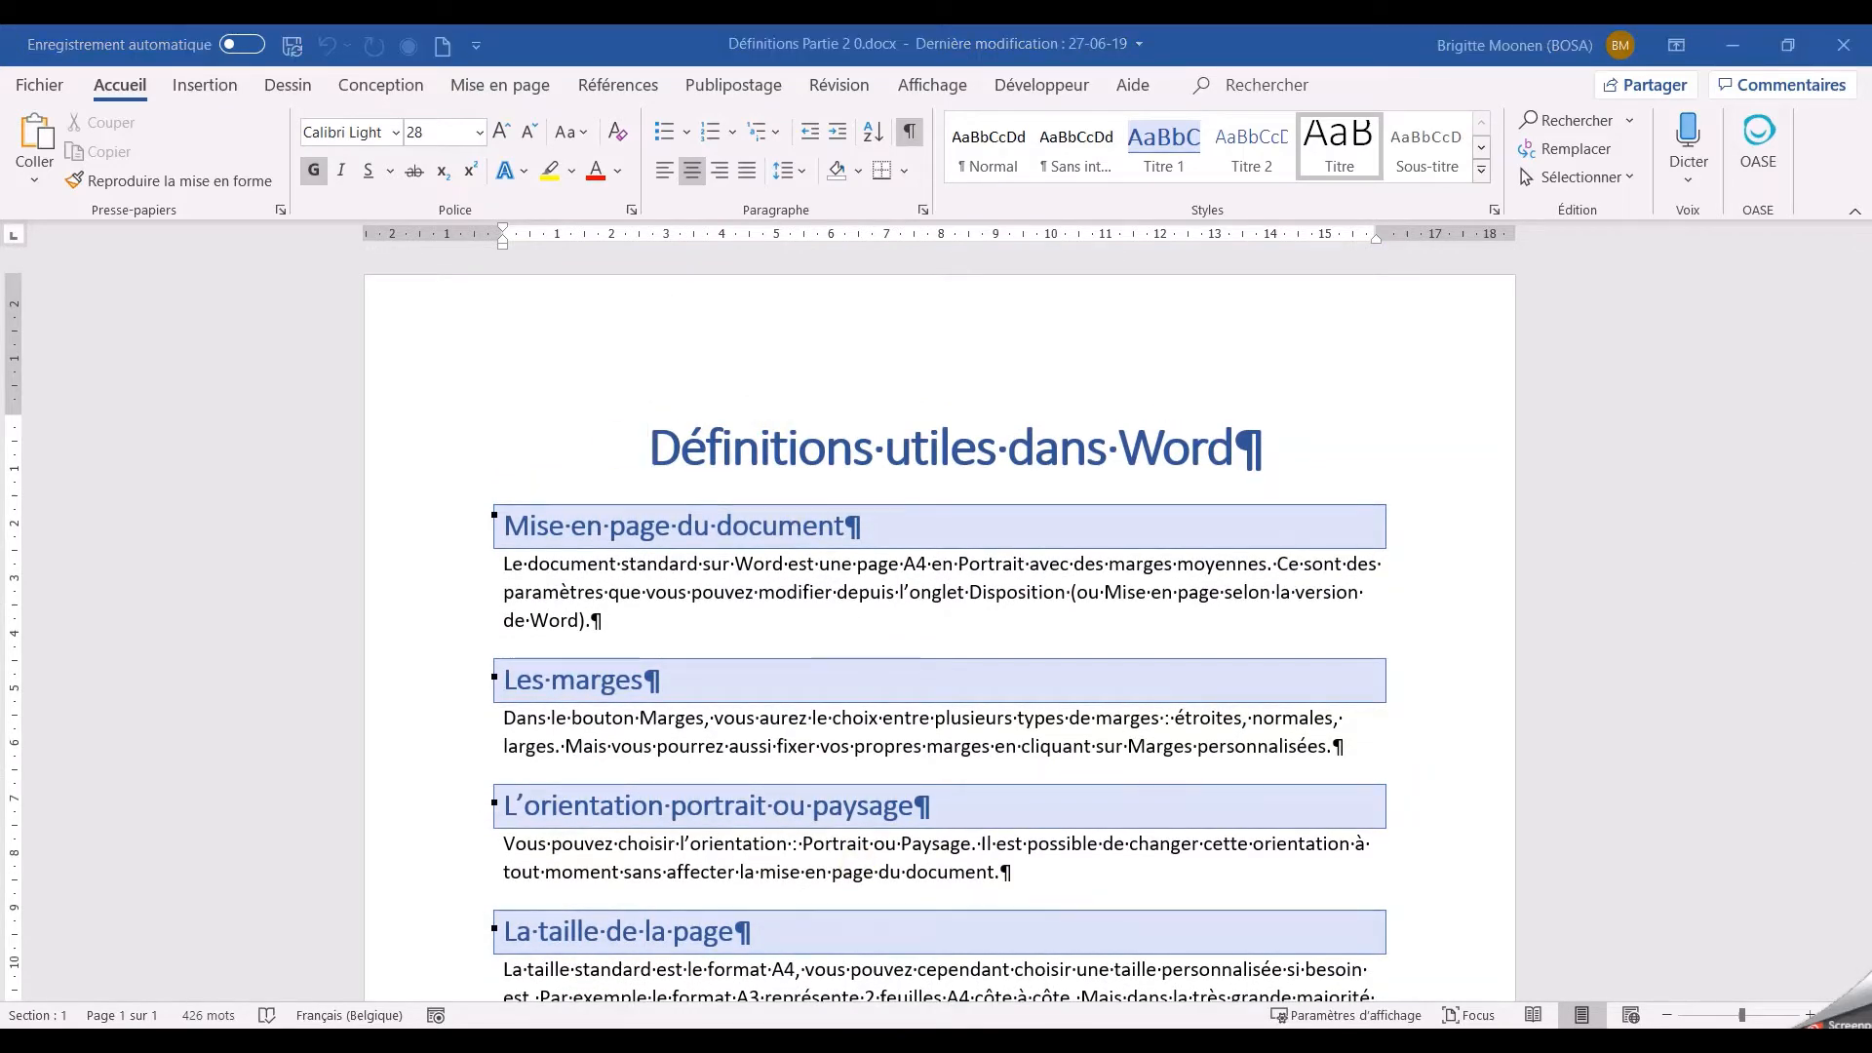
click(694, 1004)
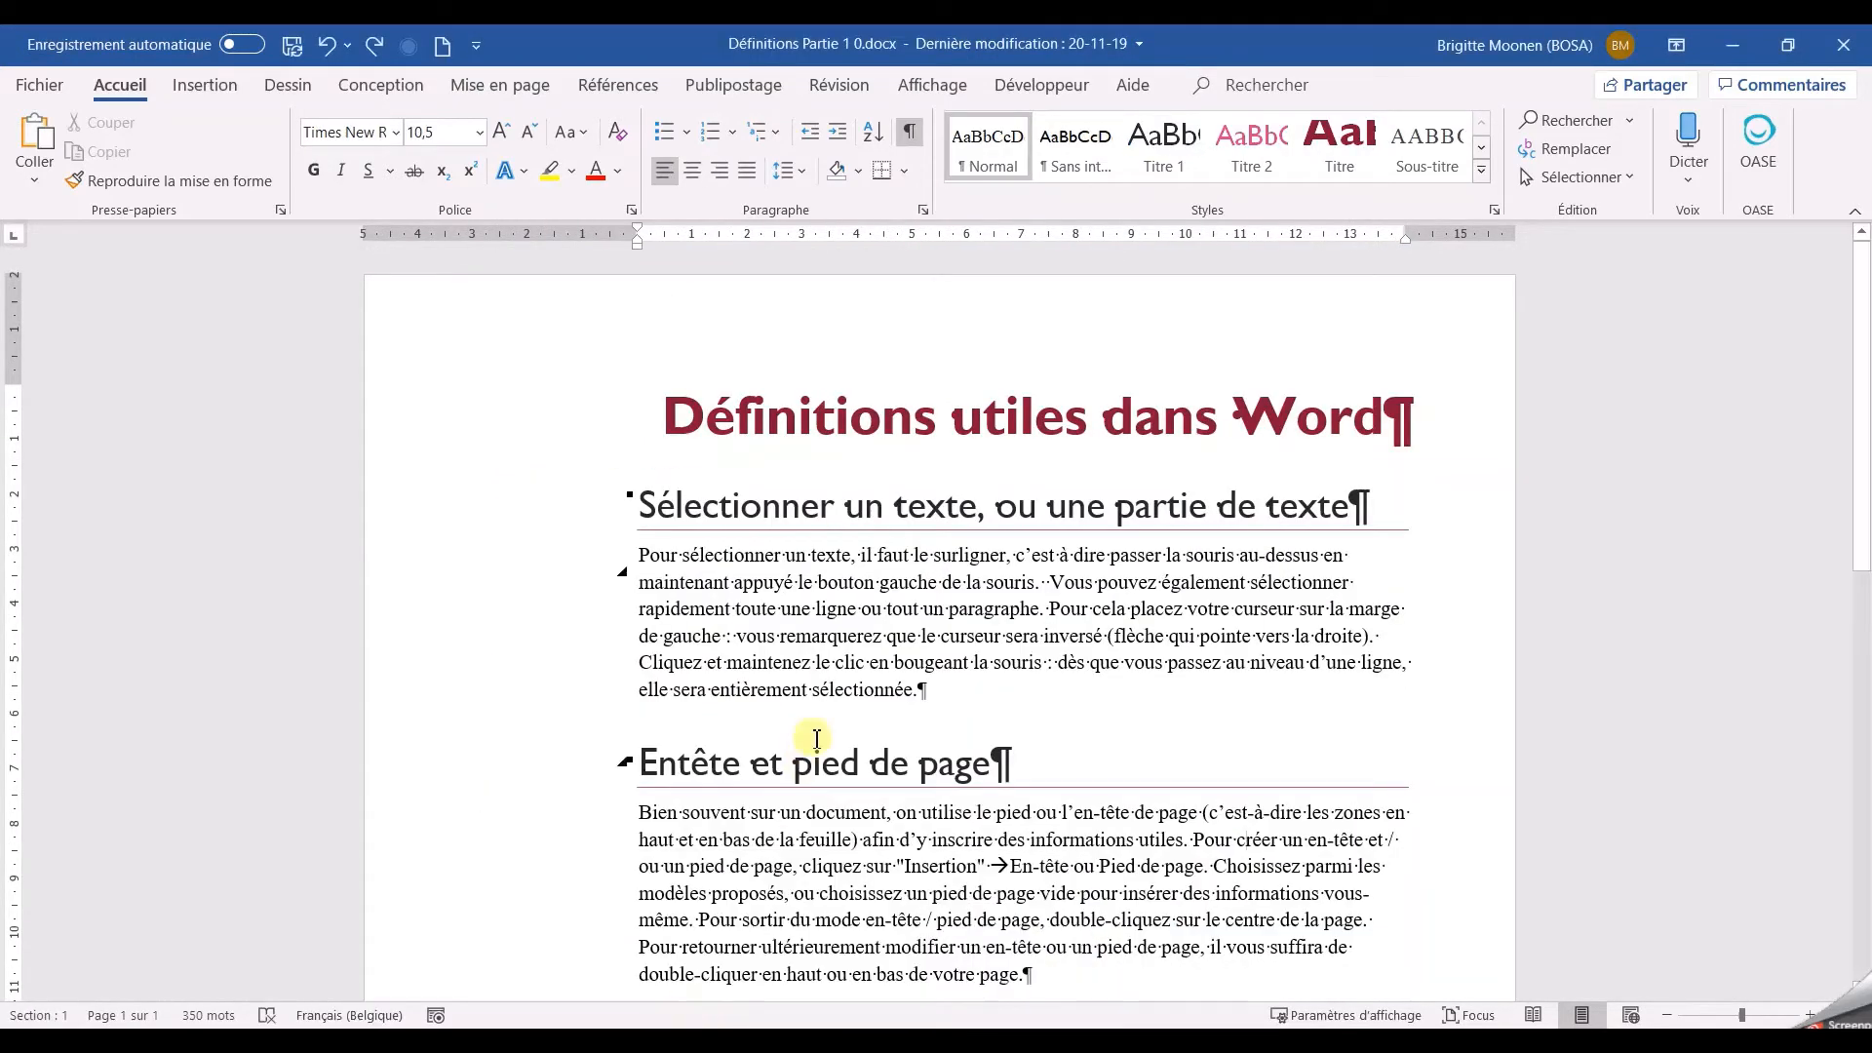
- Copy the heading "Sélectionner un texte, ou une partie de texte" together with the paragraph beneath it
scroll(720, 526, down, 3)
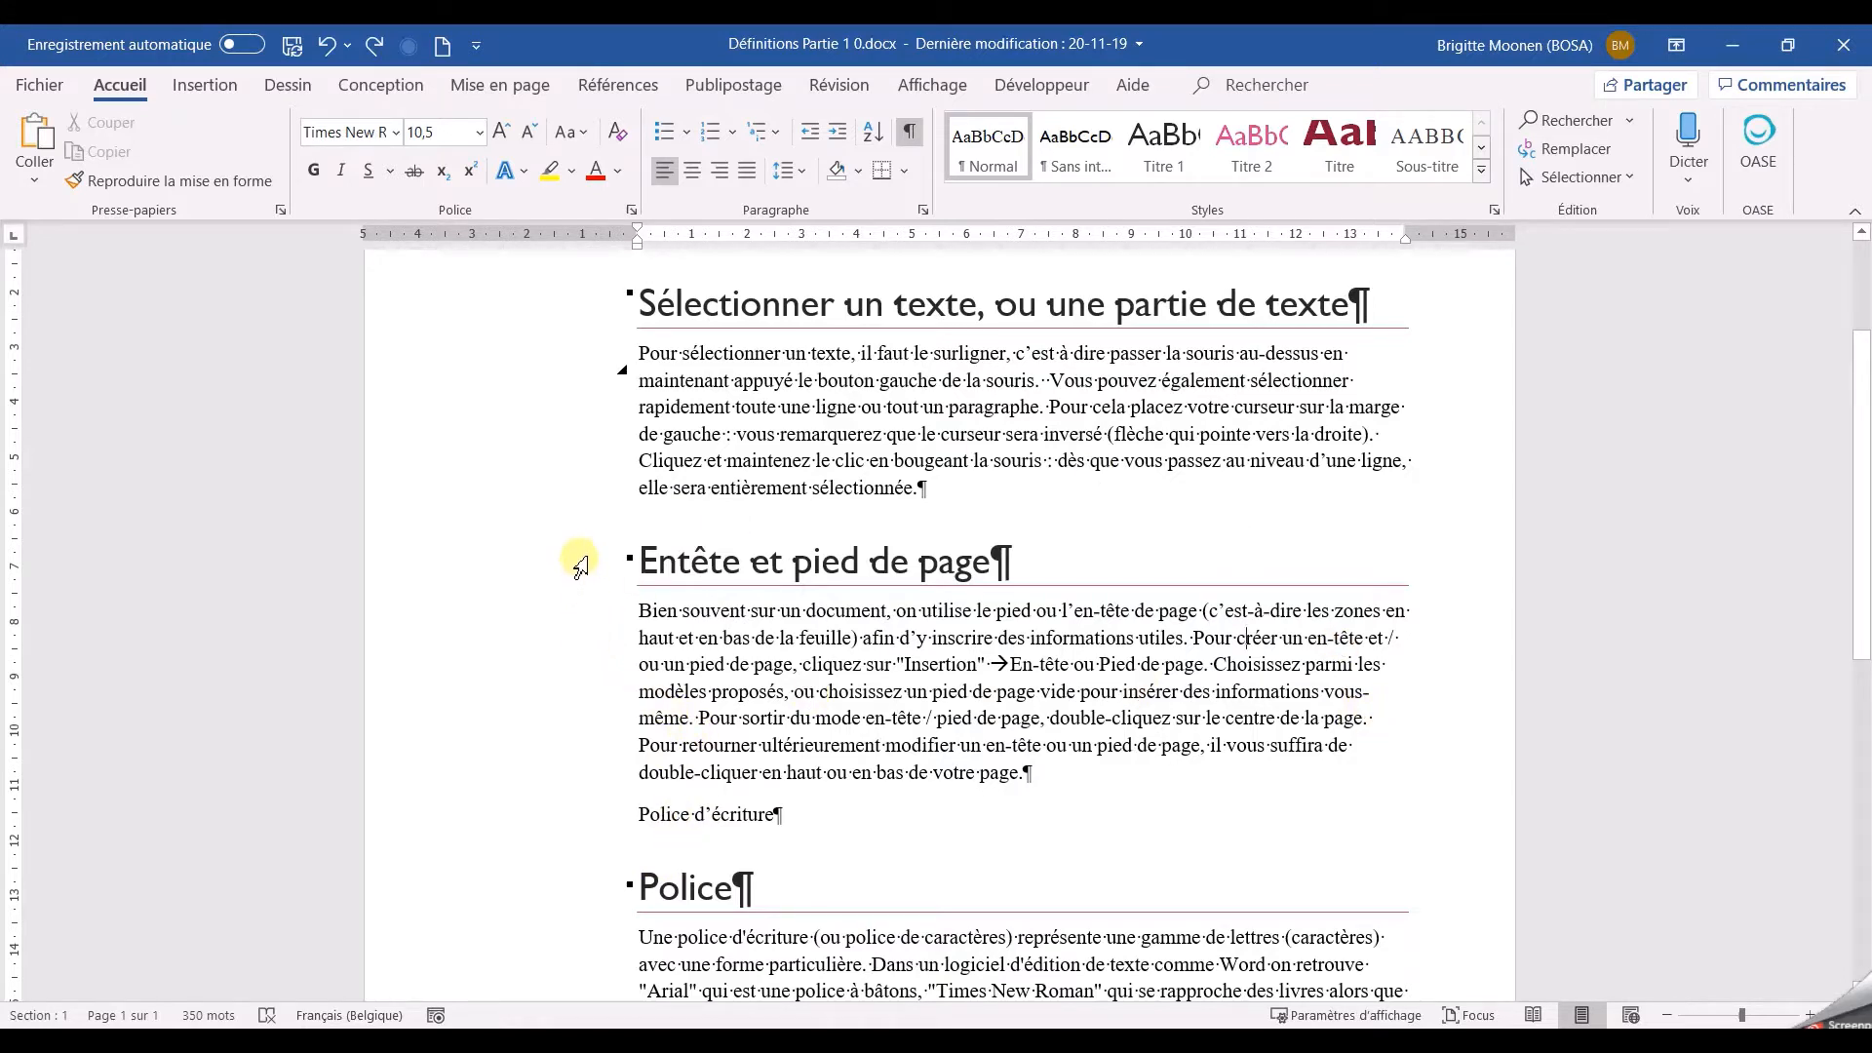
scroll(417, 313, up, 1)
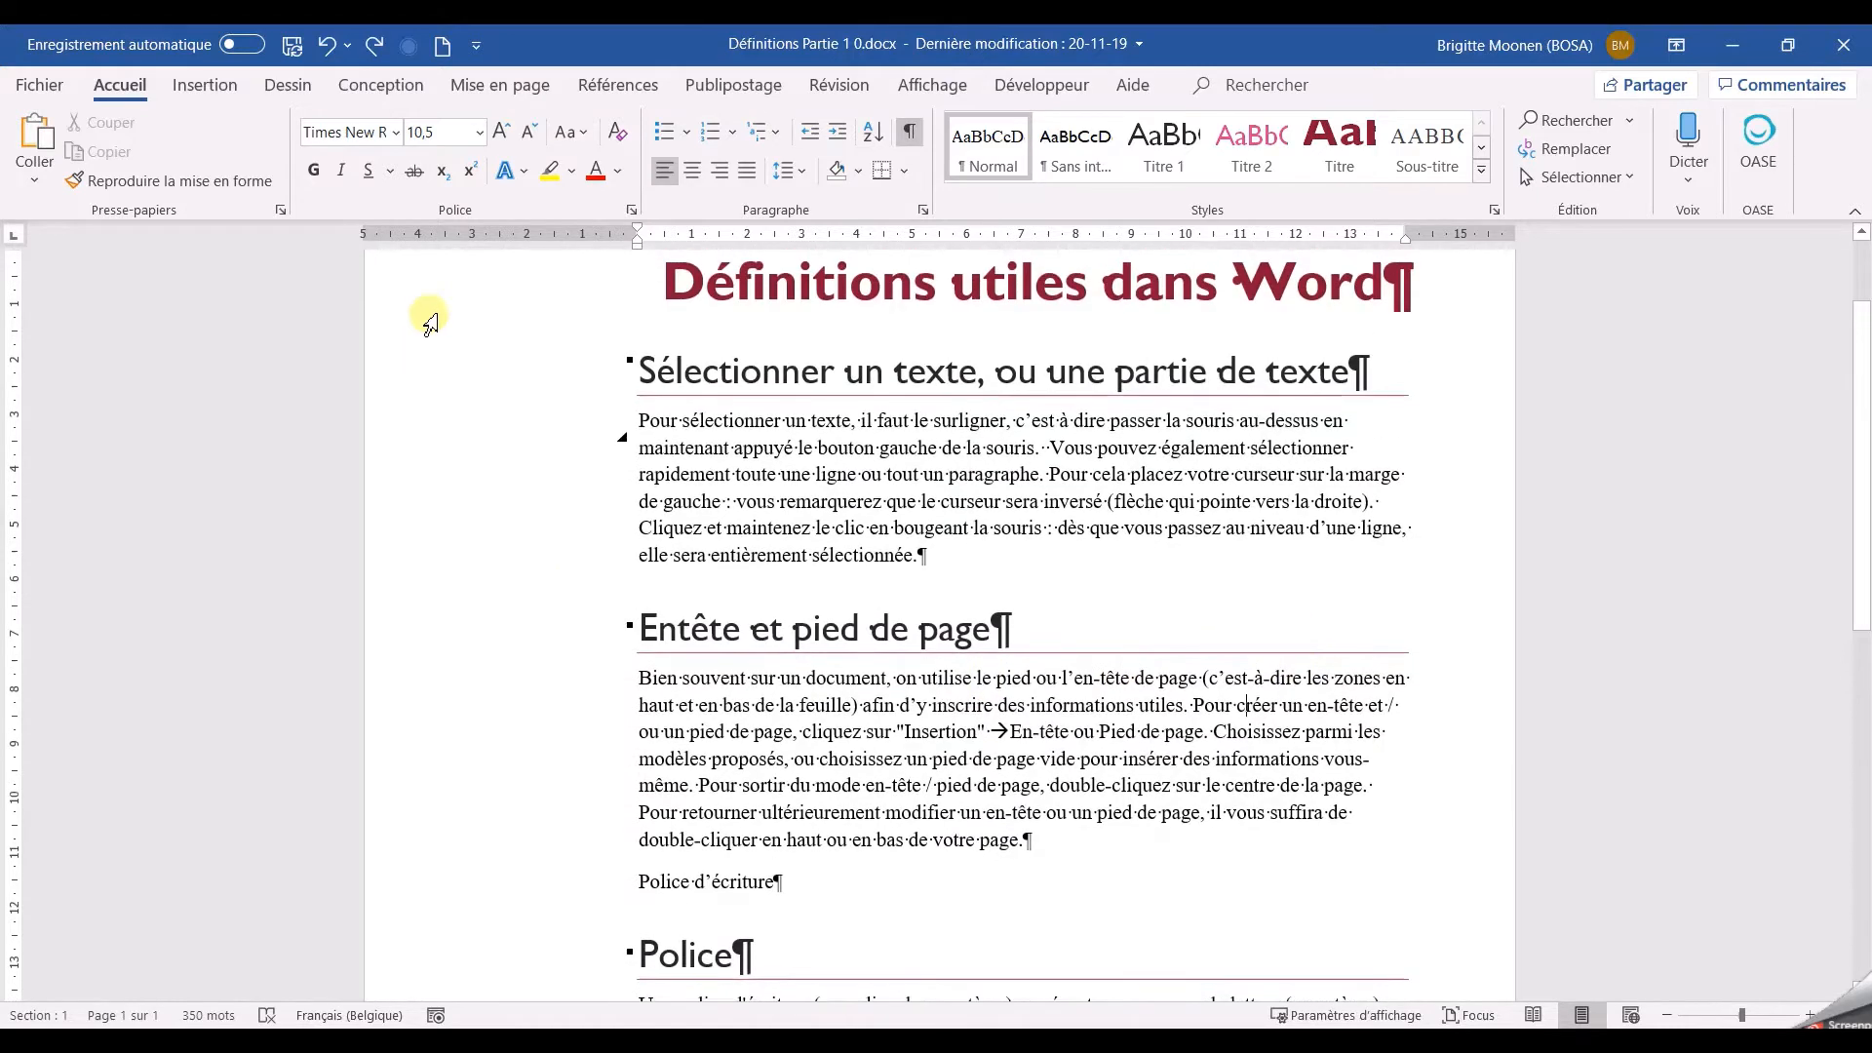
drag(553, 381, 563, 564)
key(ctrl+c)
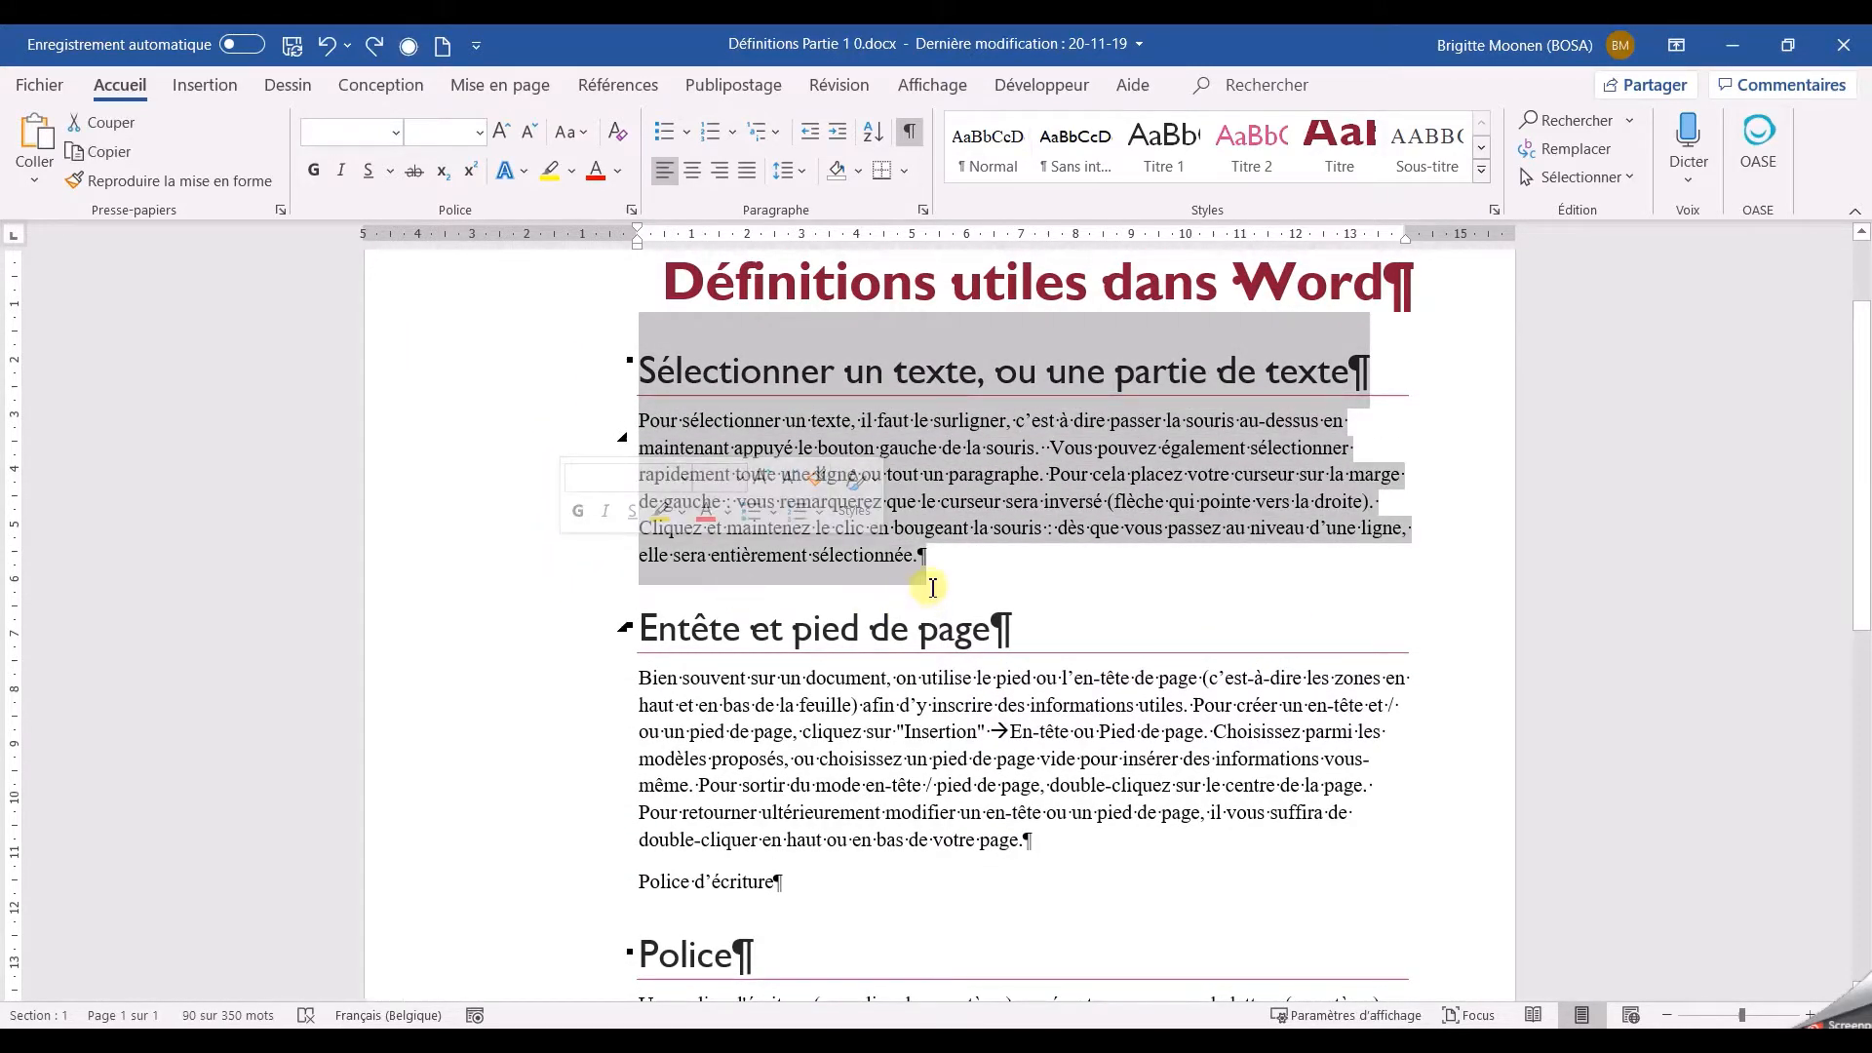
click(107, 159)
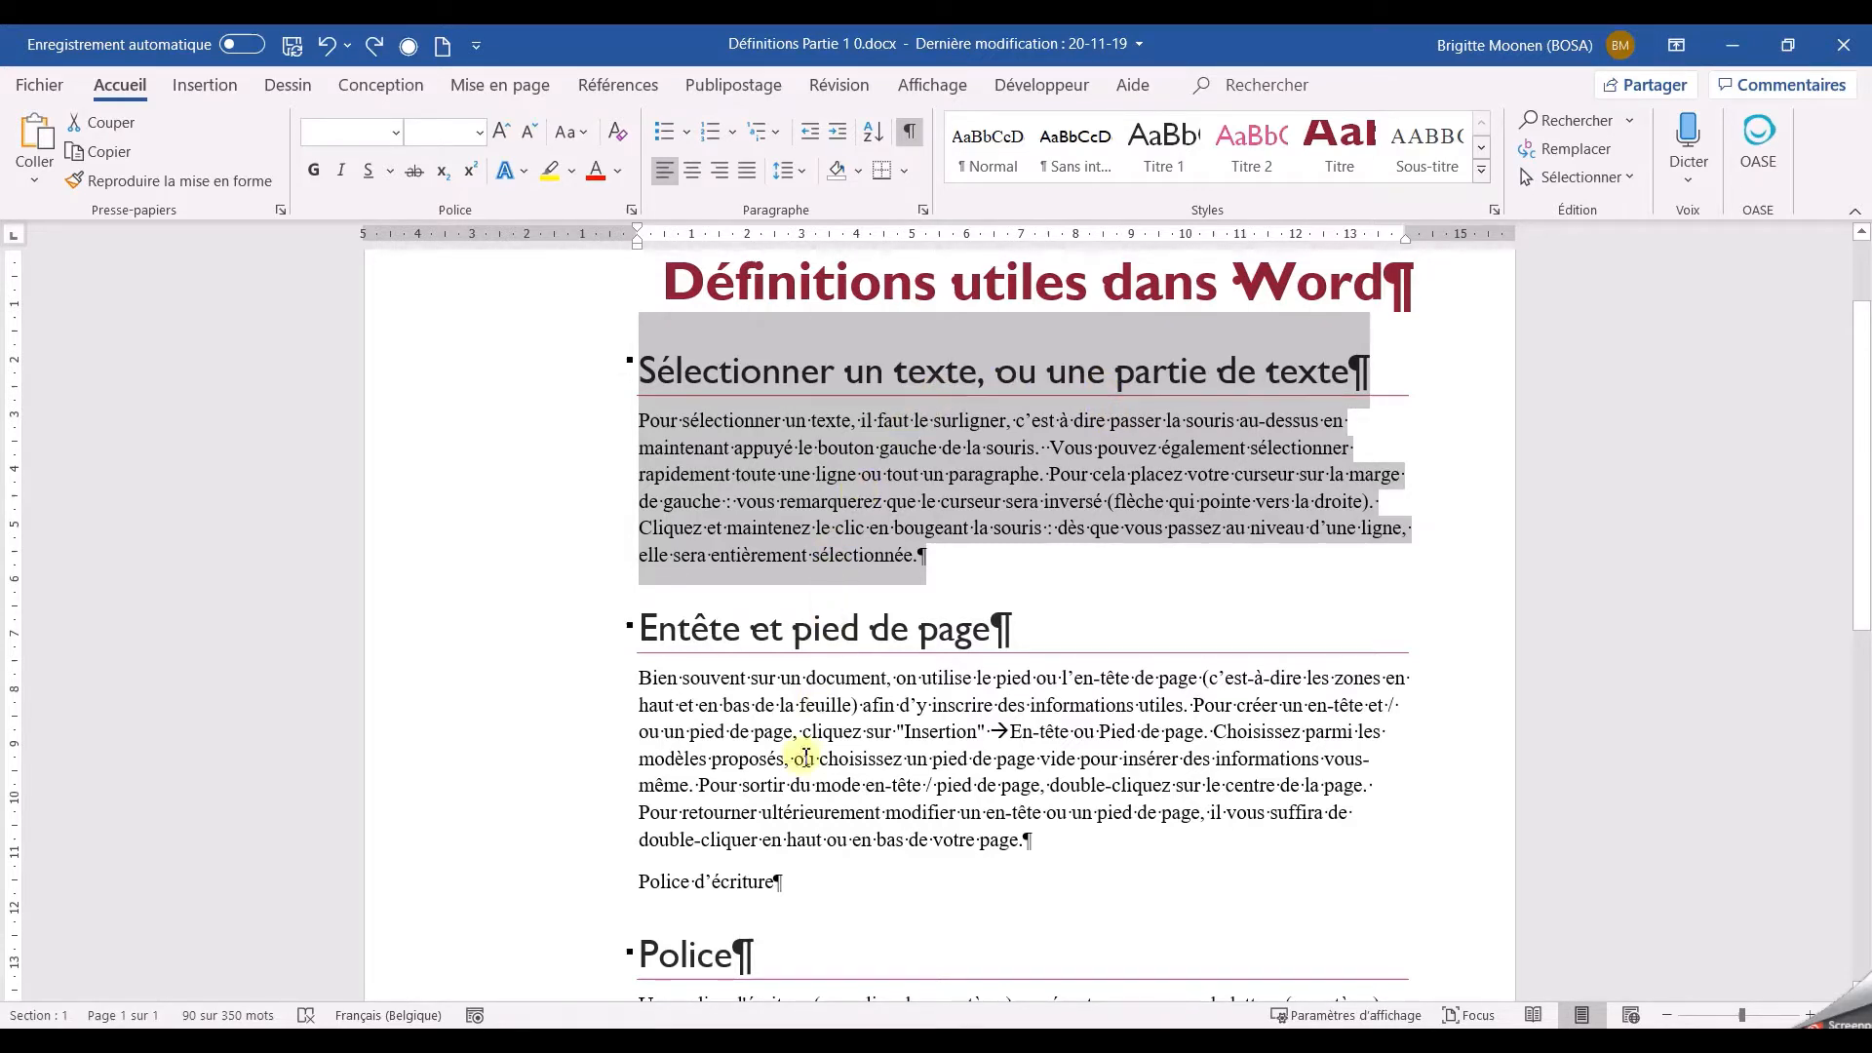
- Paste the copied section directly before the heading "Les thèmes" in Définitions Partie 2 0.docx
mouse_move(690, 1041)
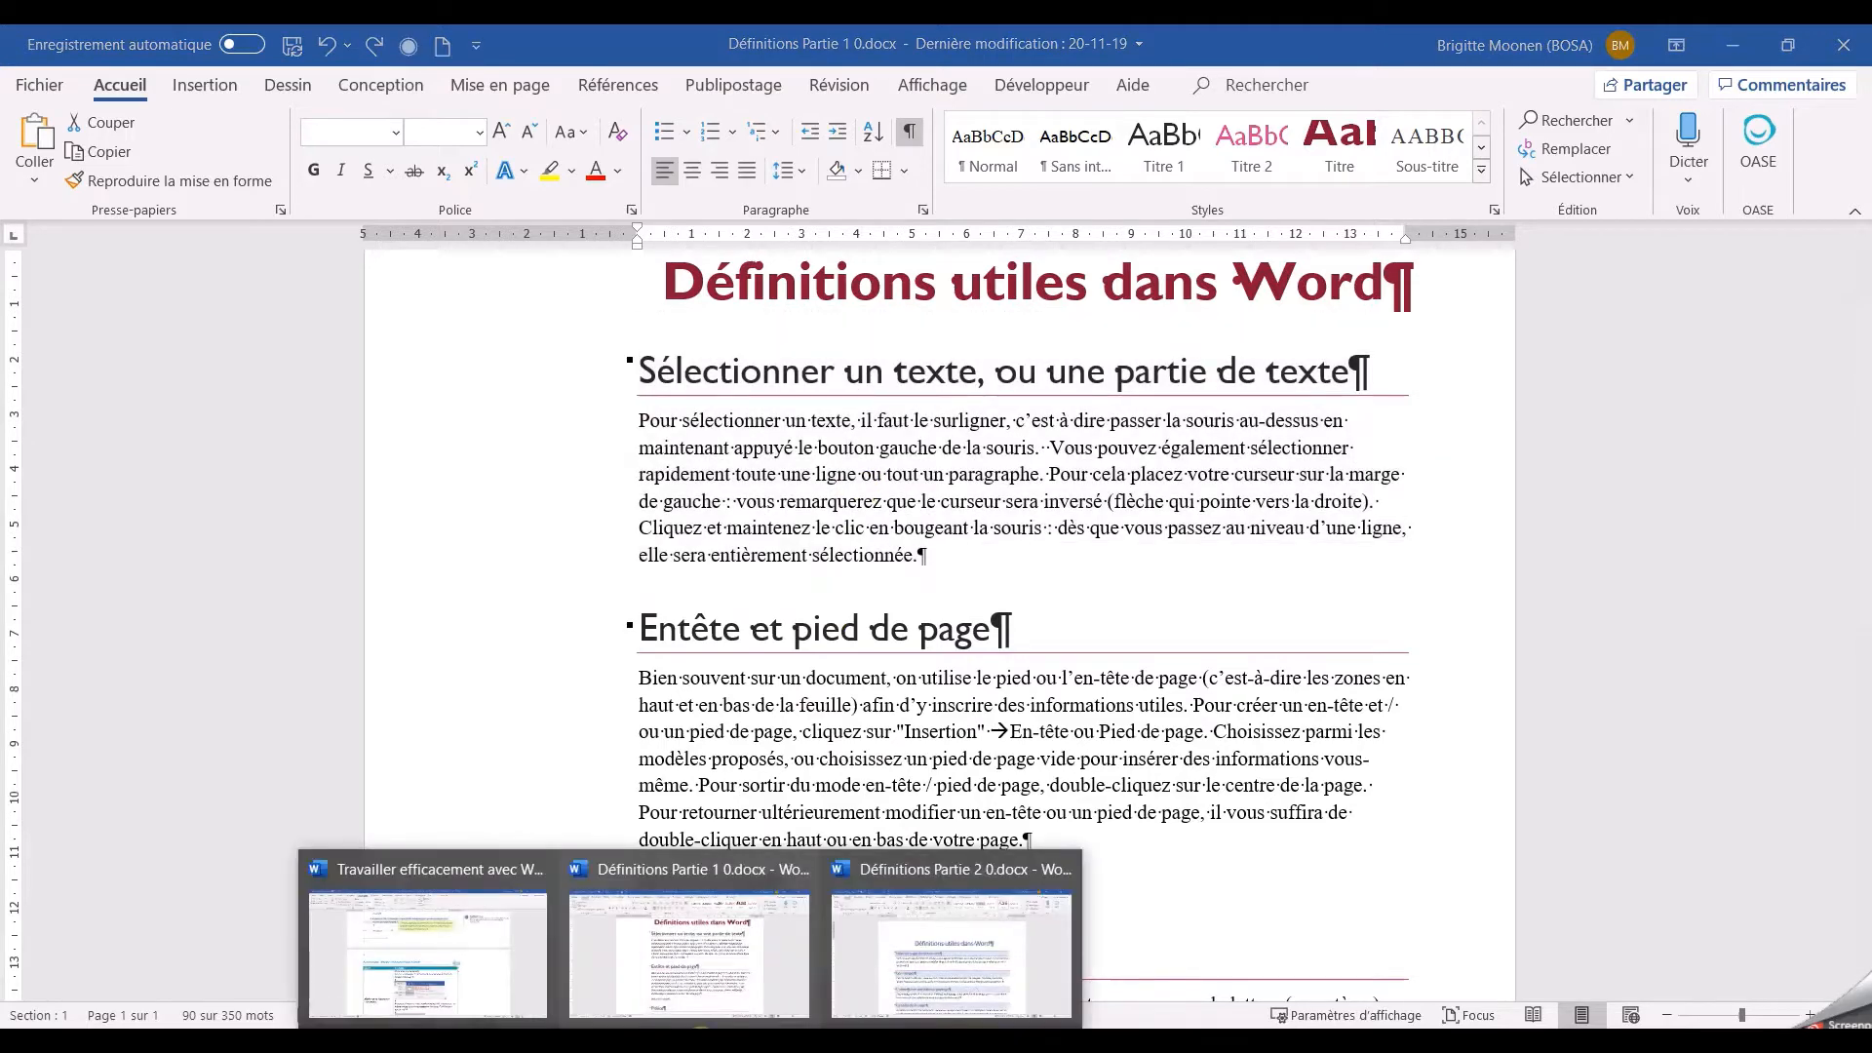
click(950, 960)
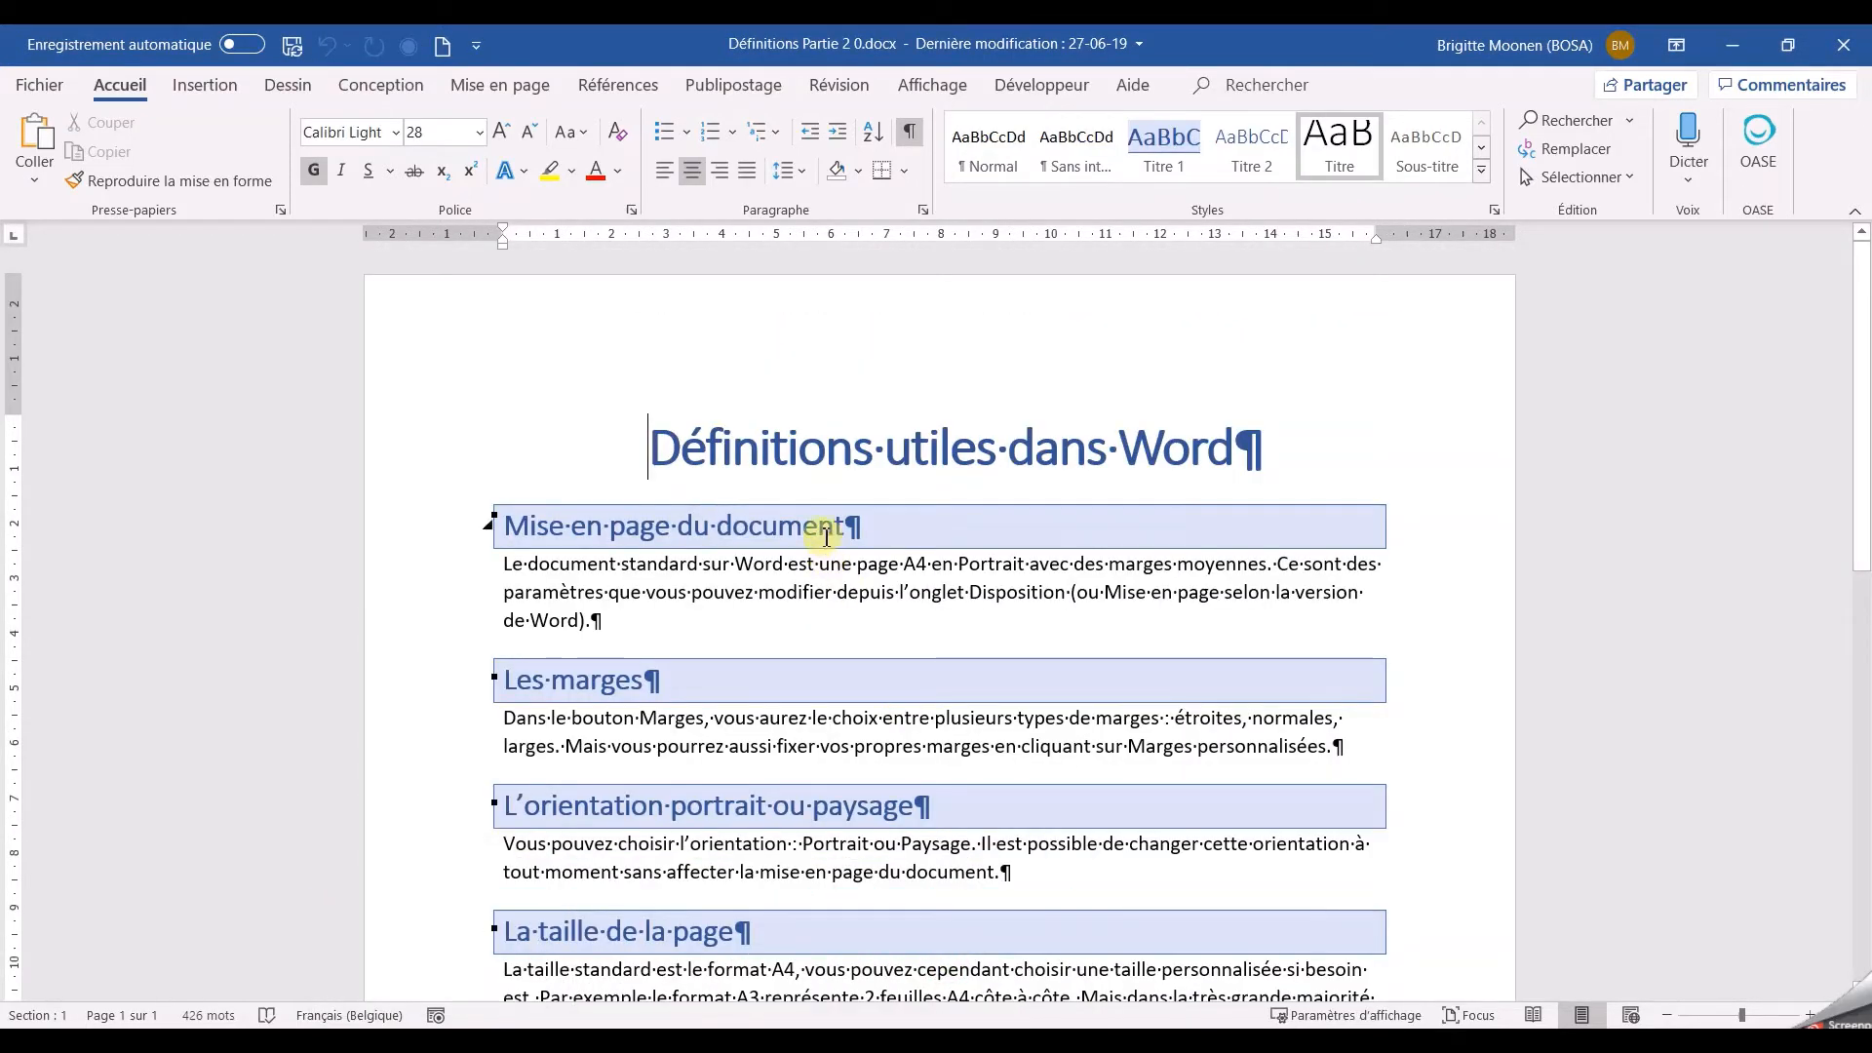
scroll(527, 507, down, 5)
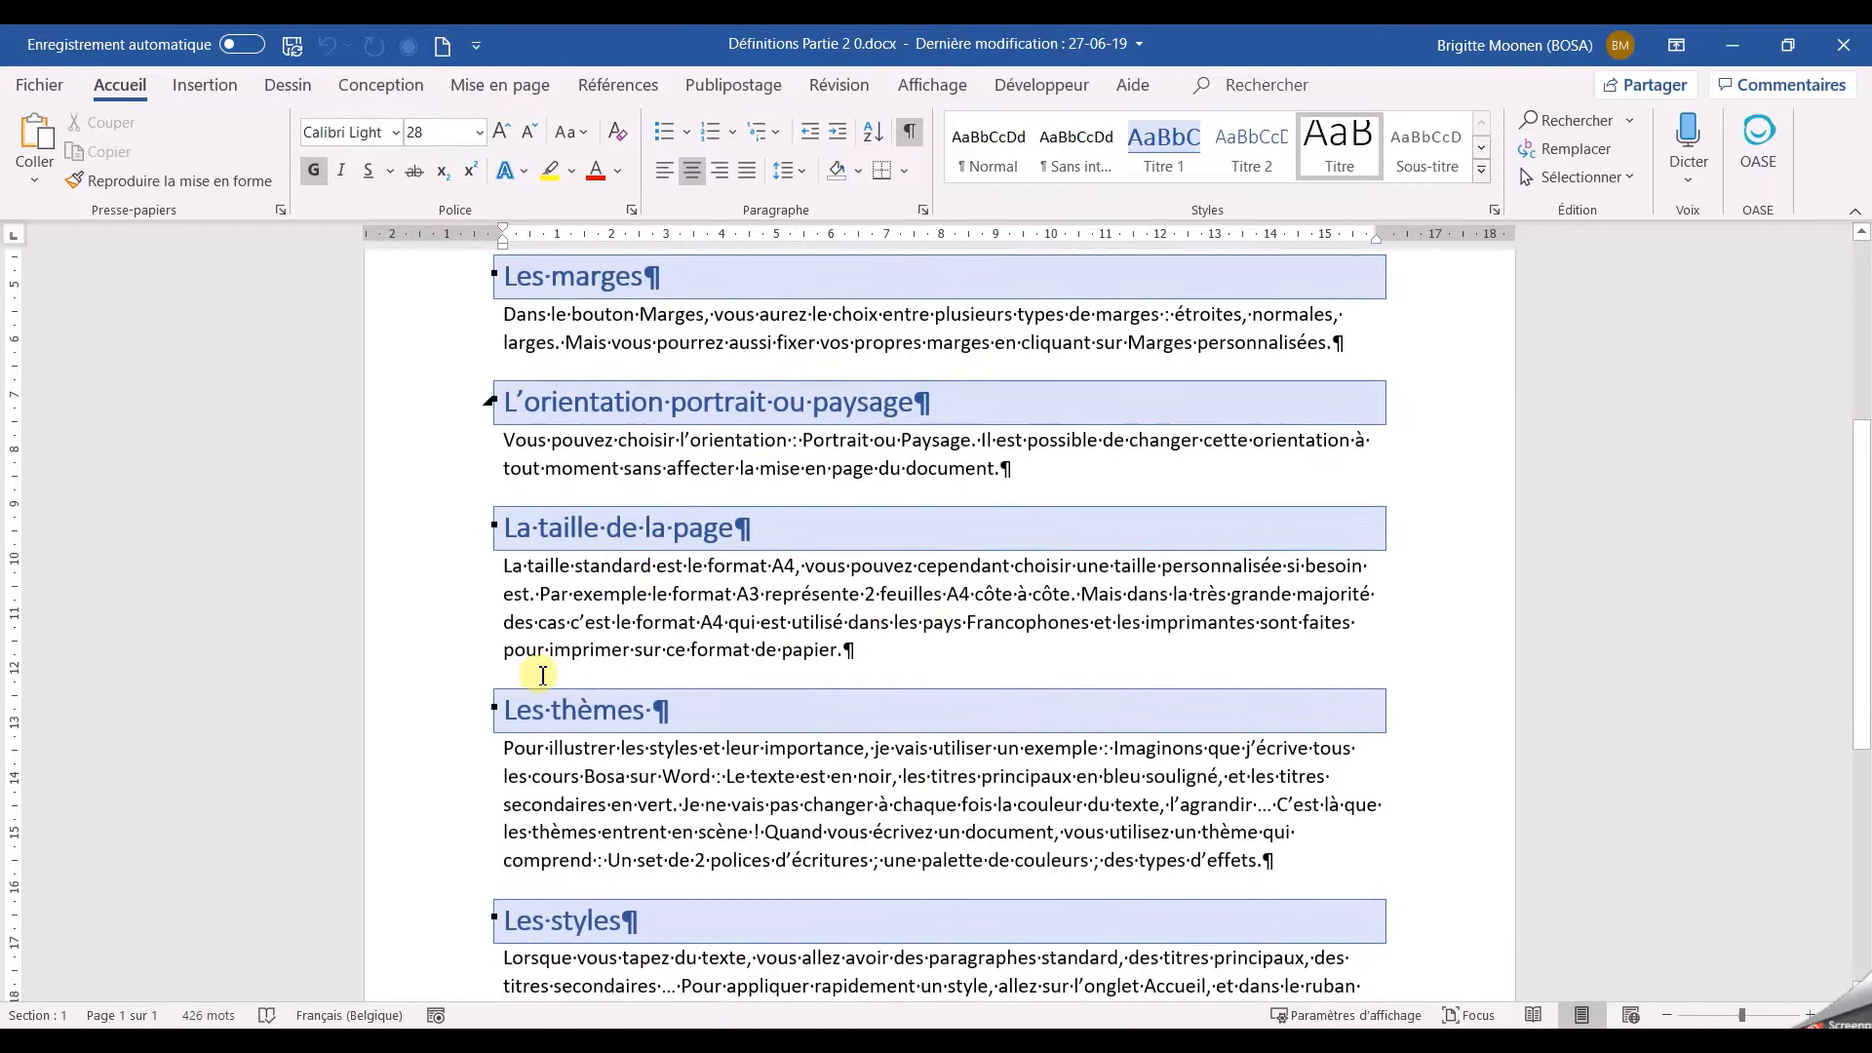
click(505, 710)
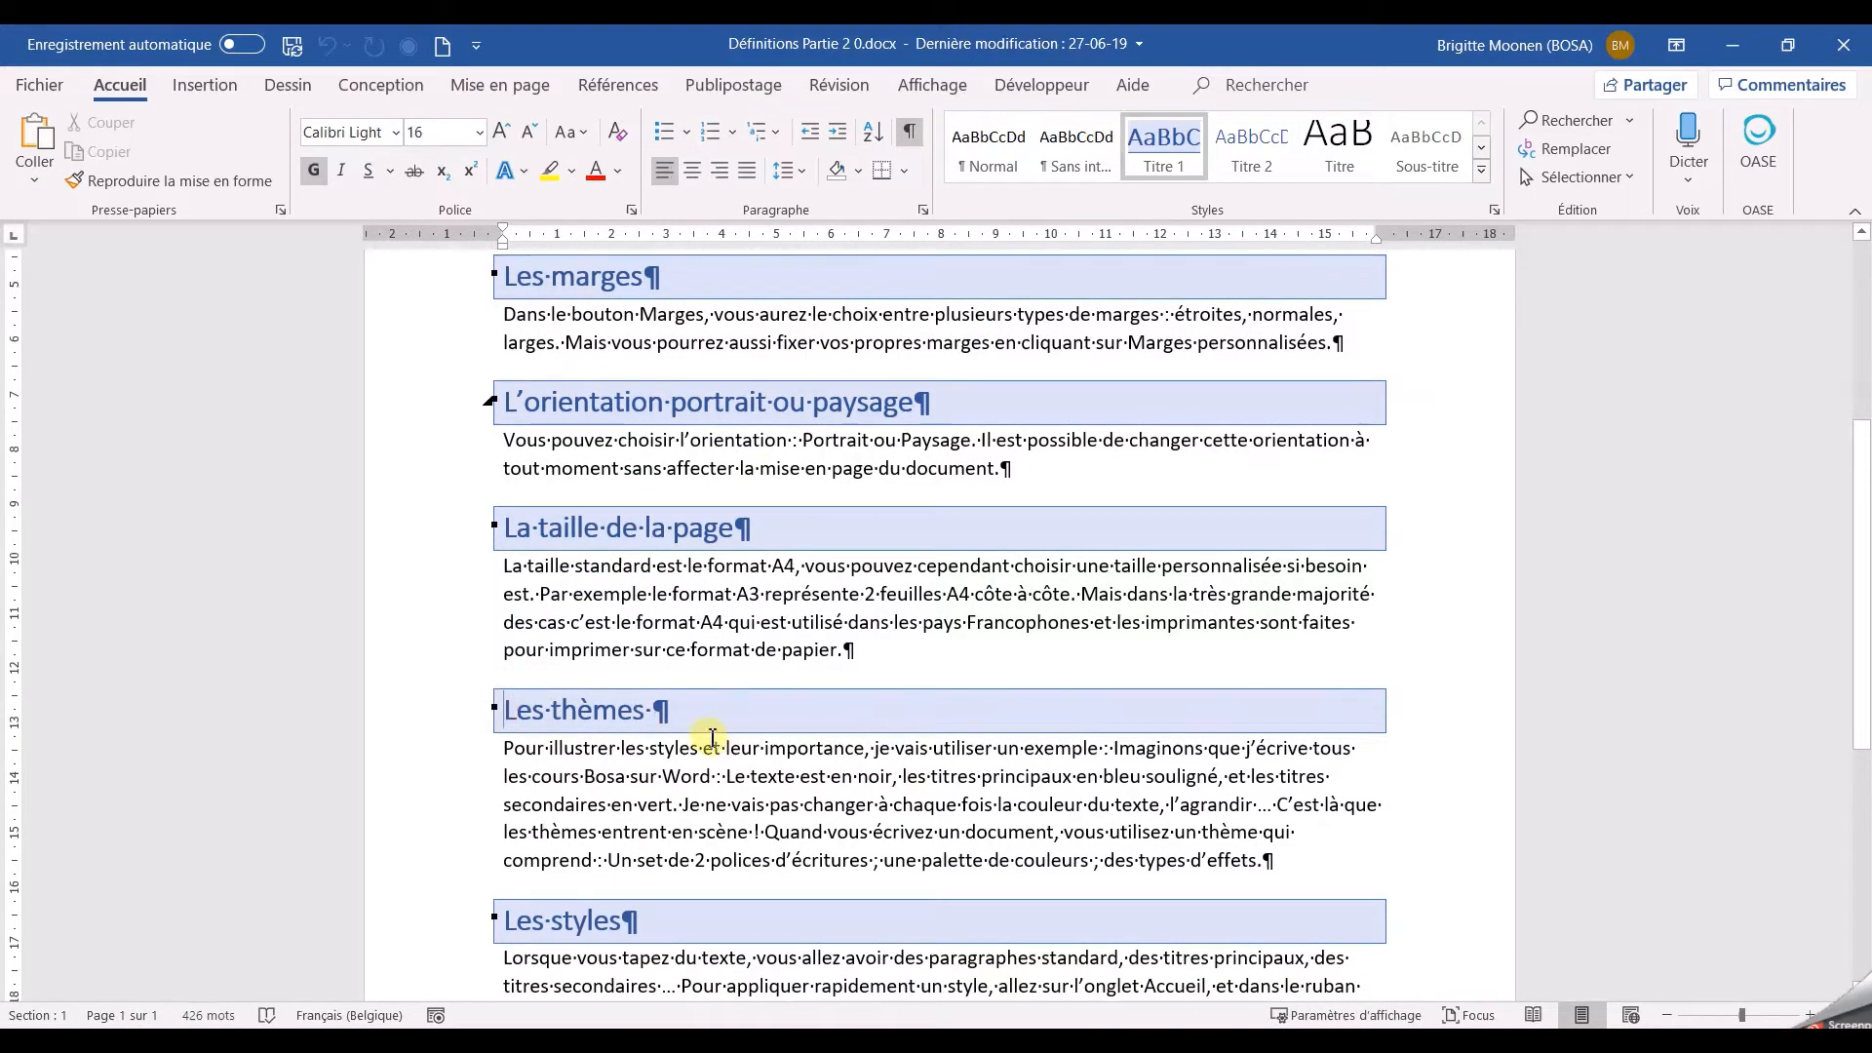
click(35, 133)
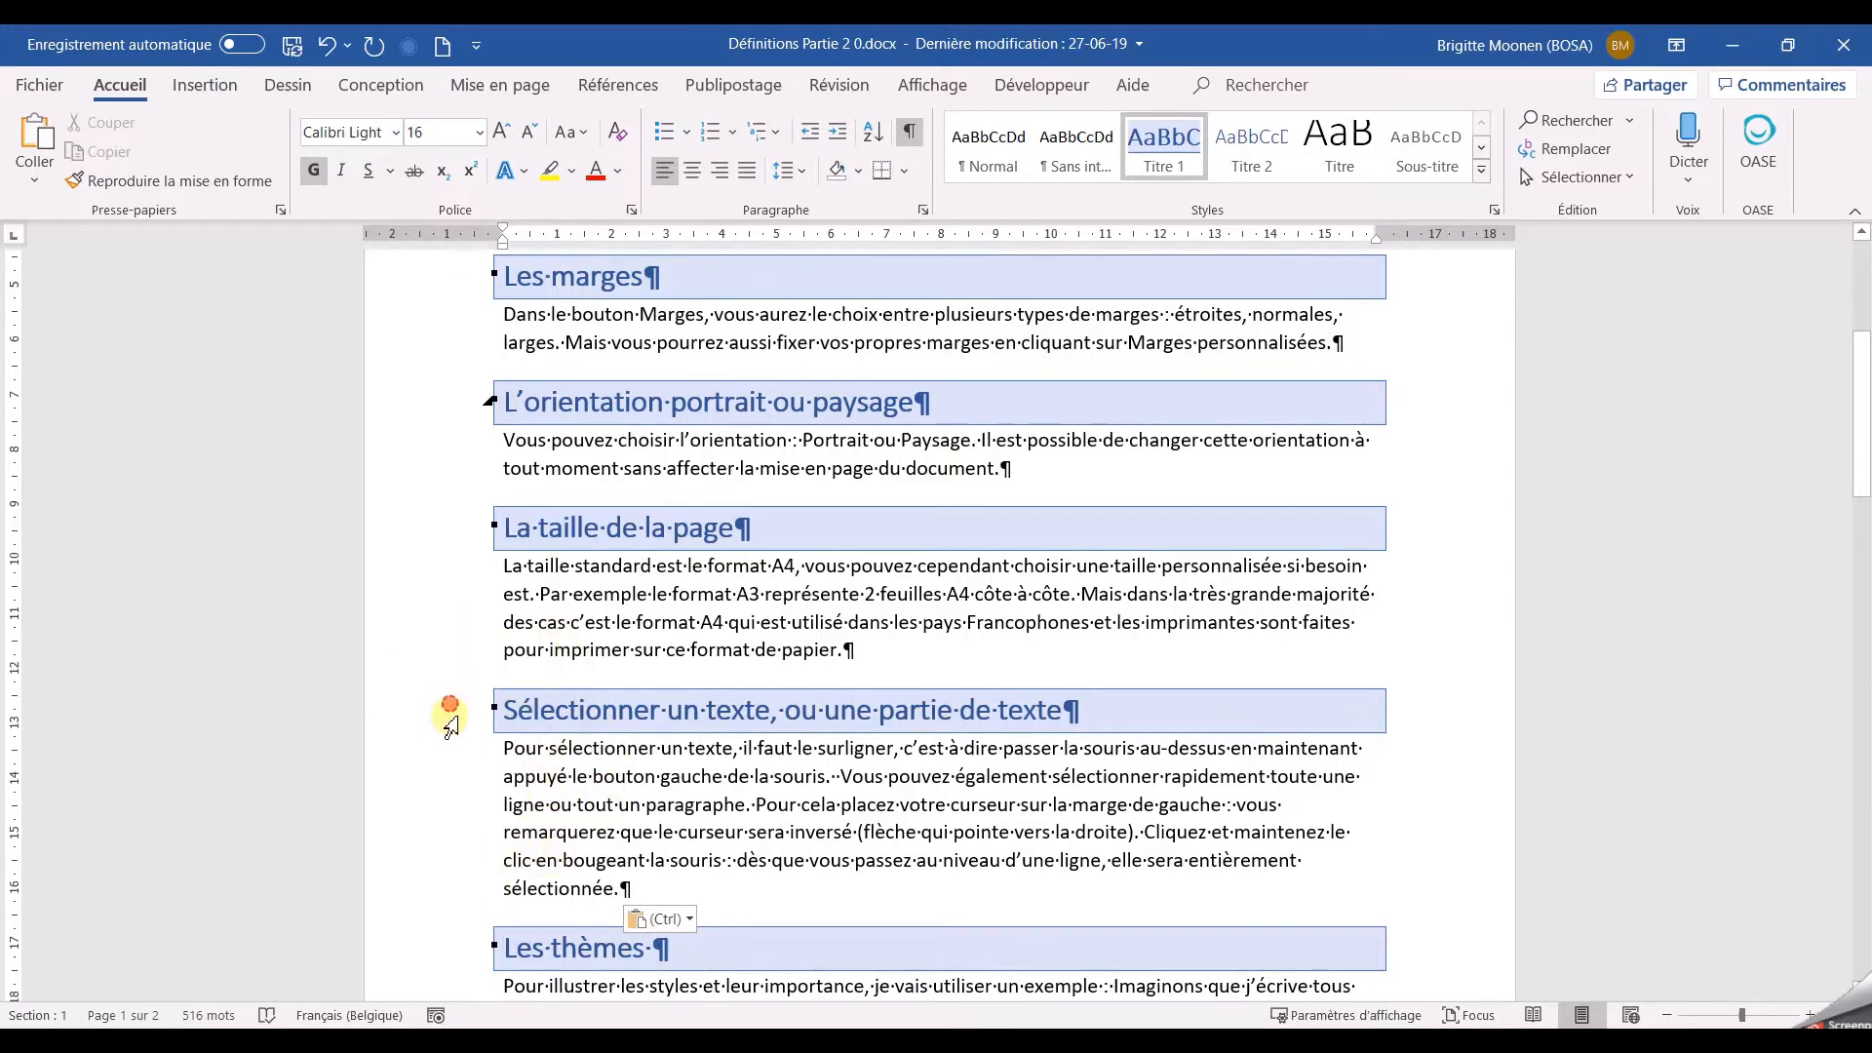
- Select the pasted heading and paragraph to inspect their formatting, and undo the paste
drag(460, 711, 465, 890)
key(ctrl+c)
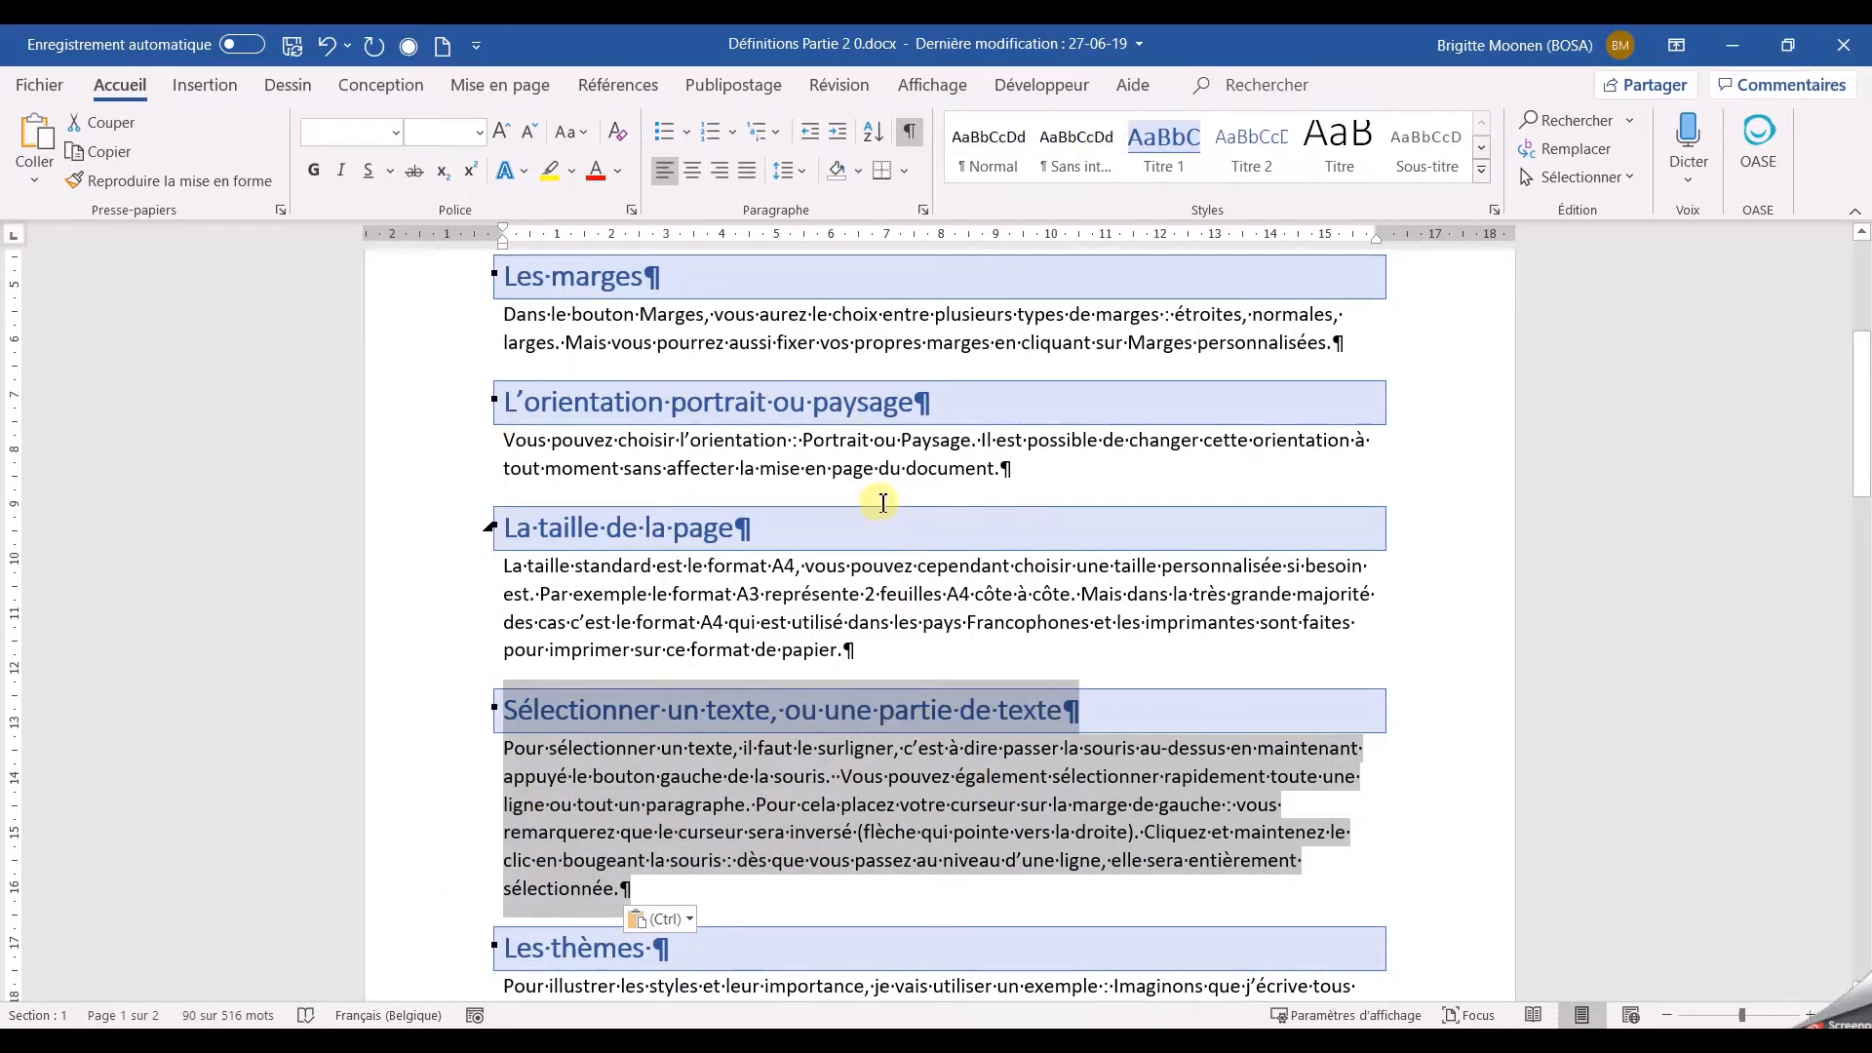
click(329, 45)
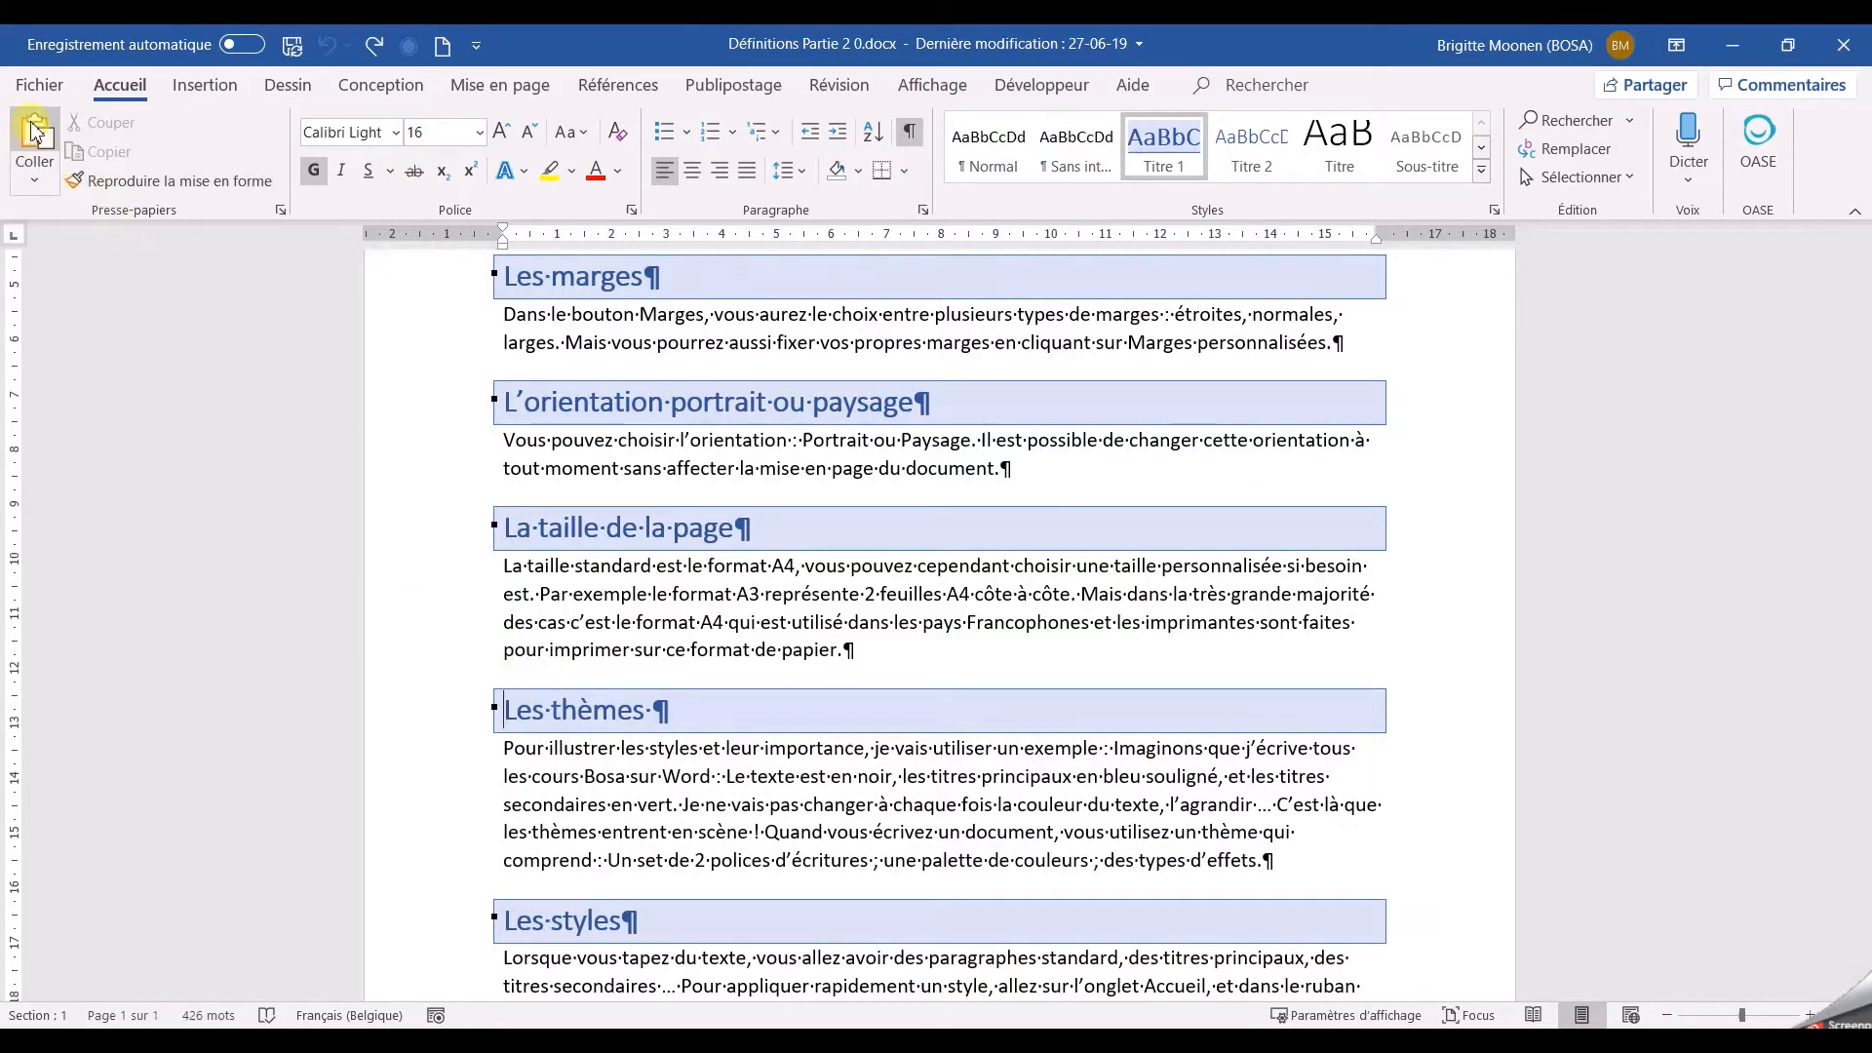
- Review the paste options, check the original section in Définitions Partie 1 0.docx, and return to Définitions Partie 2 0.docx
click(39, 186)
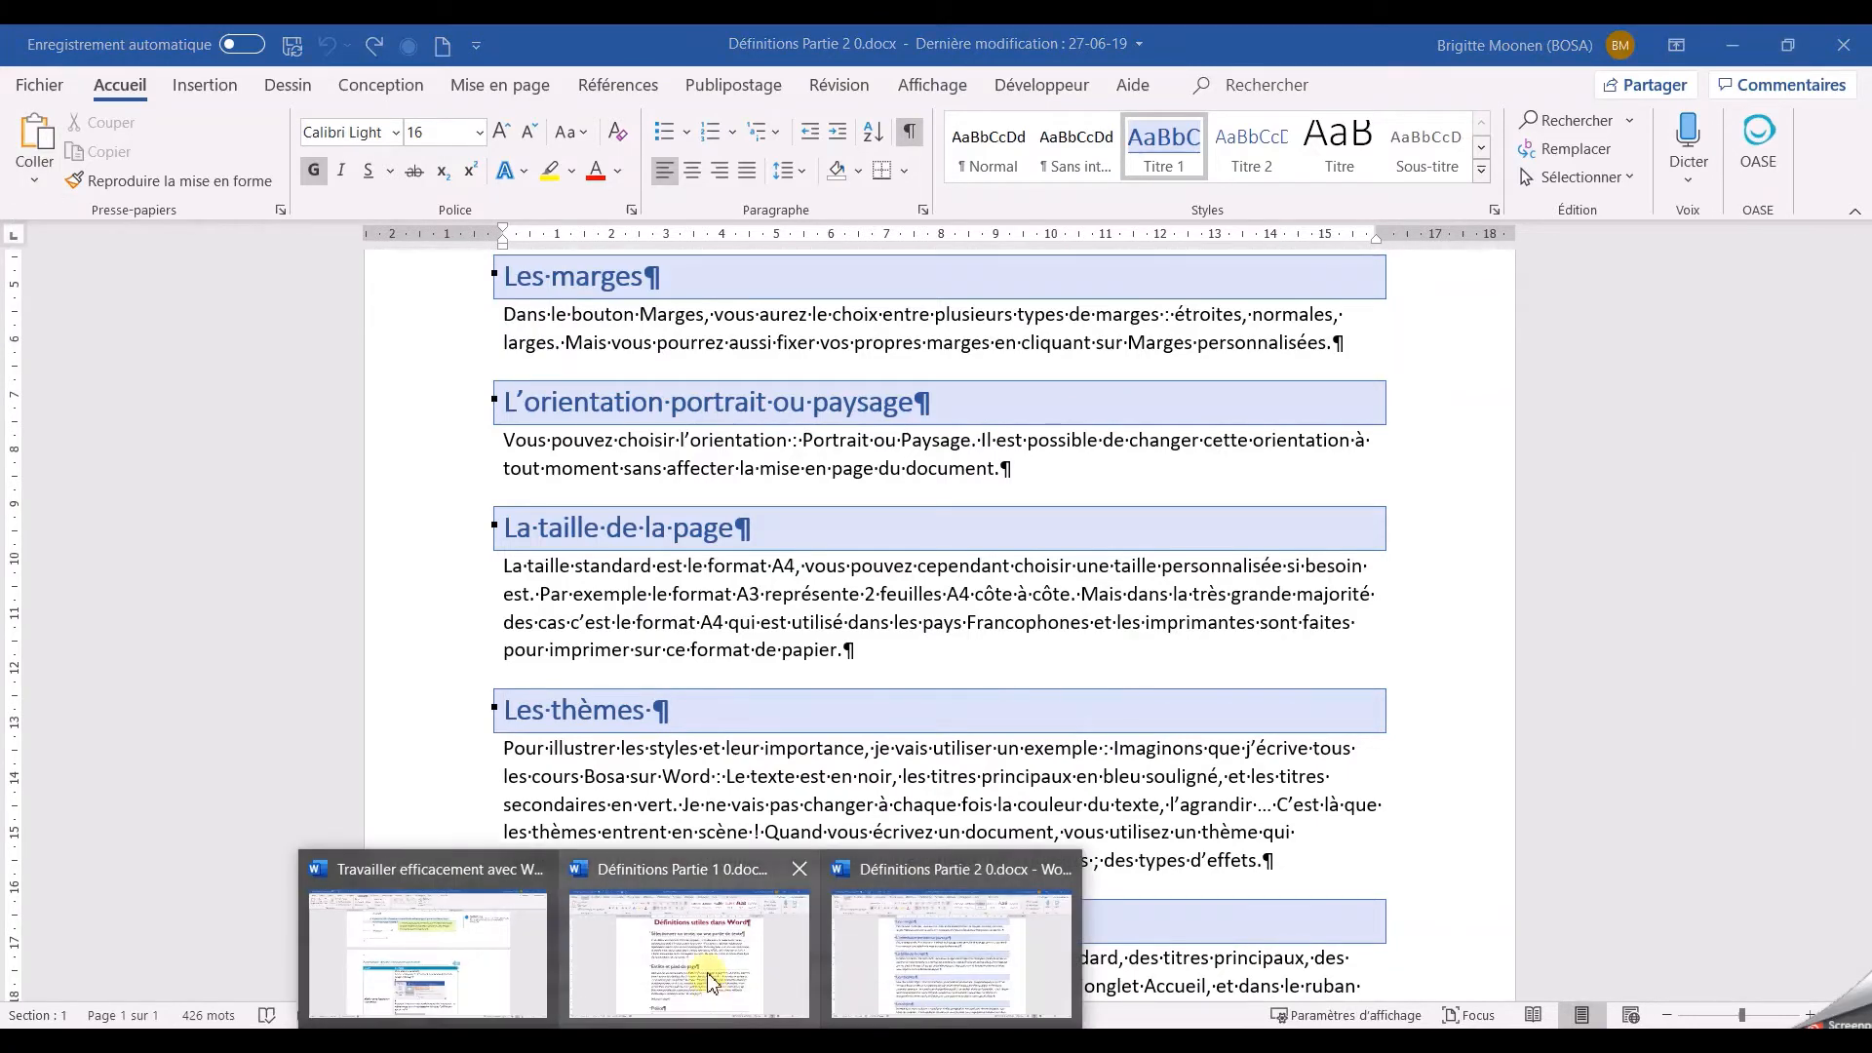
click(711, 971)
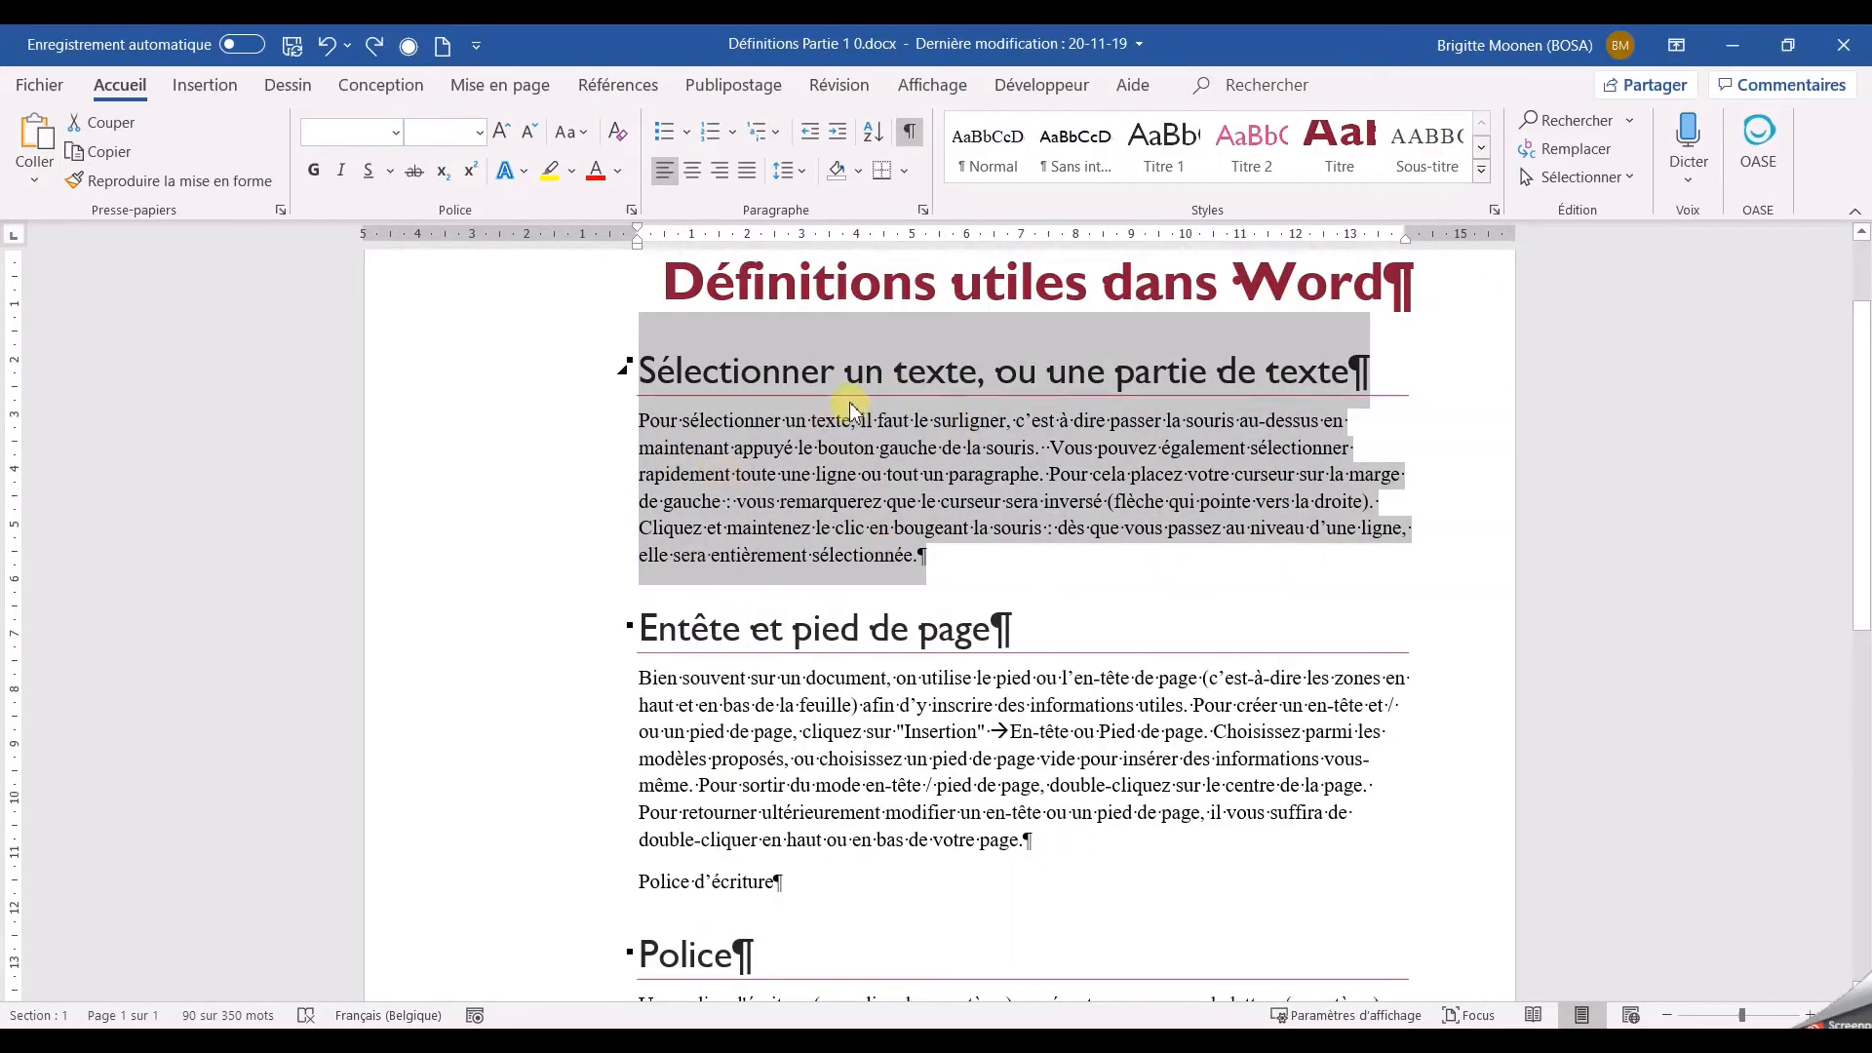
click(689, 1041)
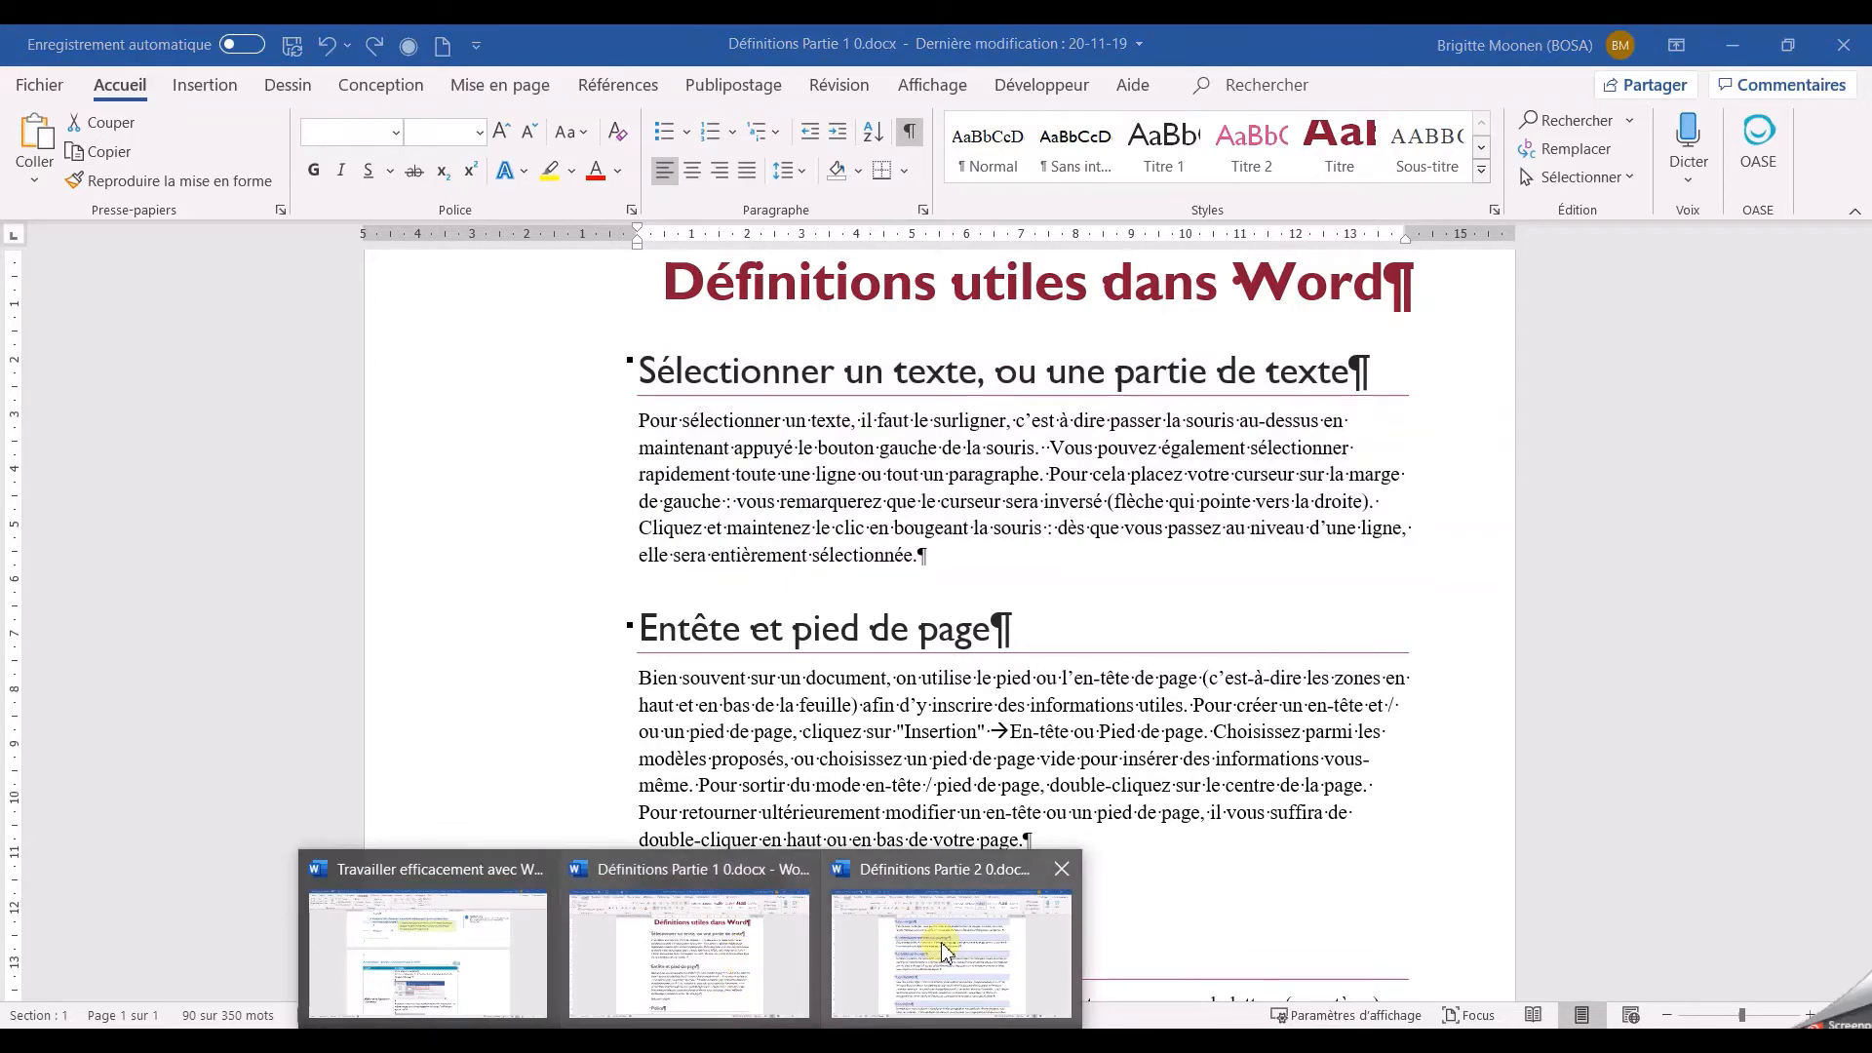
click(942, 951)
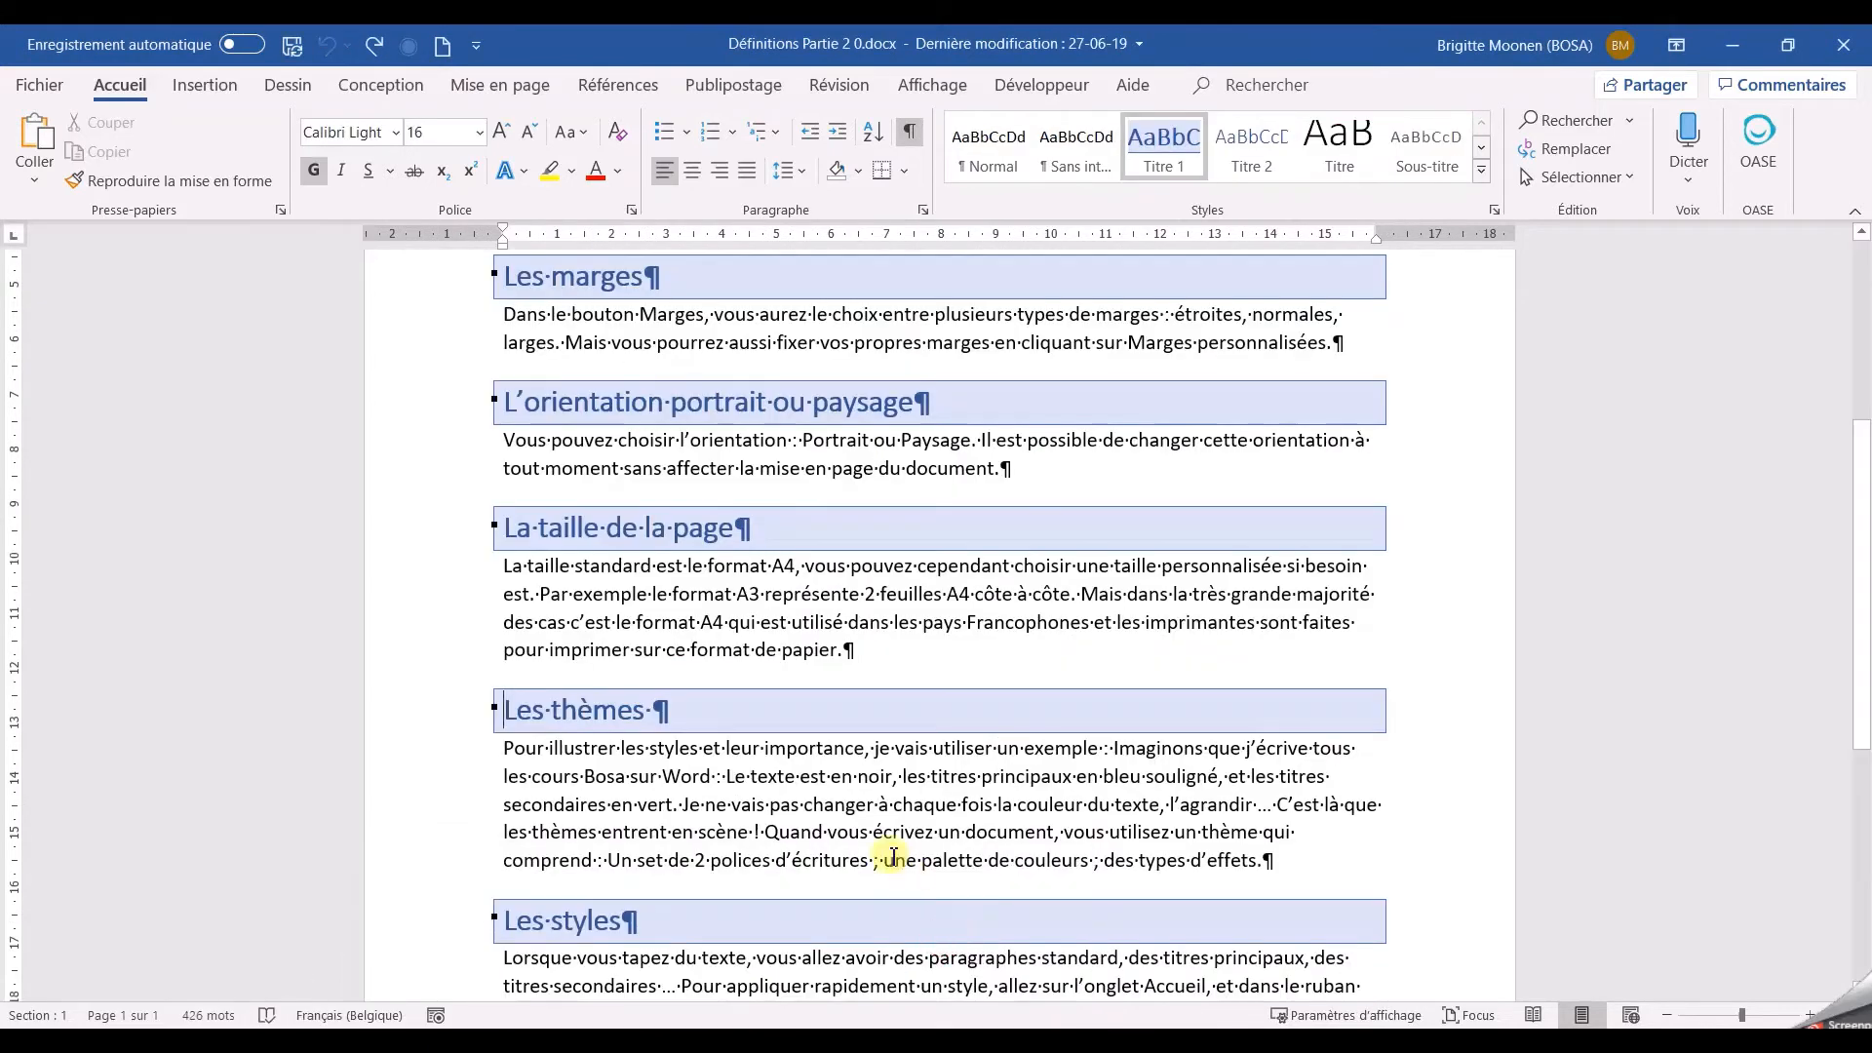
- Paste the copied section as a picture before the heading "Les thèmes" and scale the picture down slightly
click(46, 184)
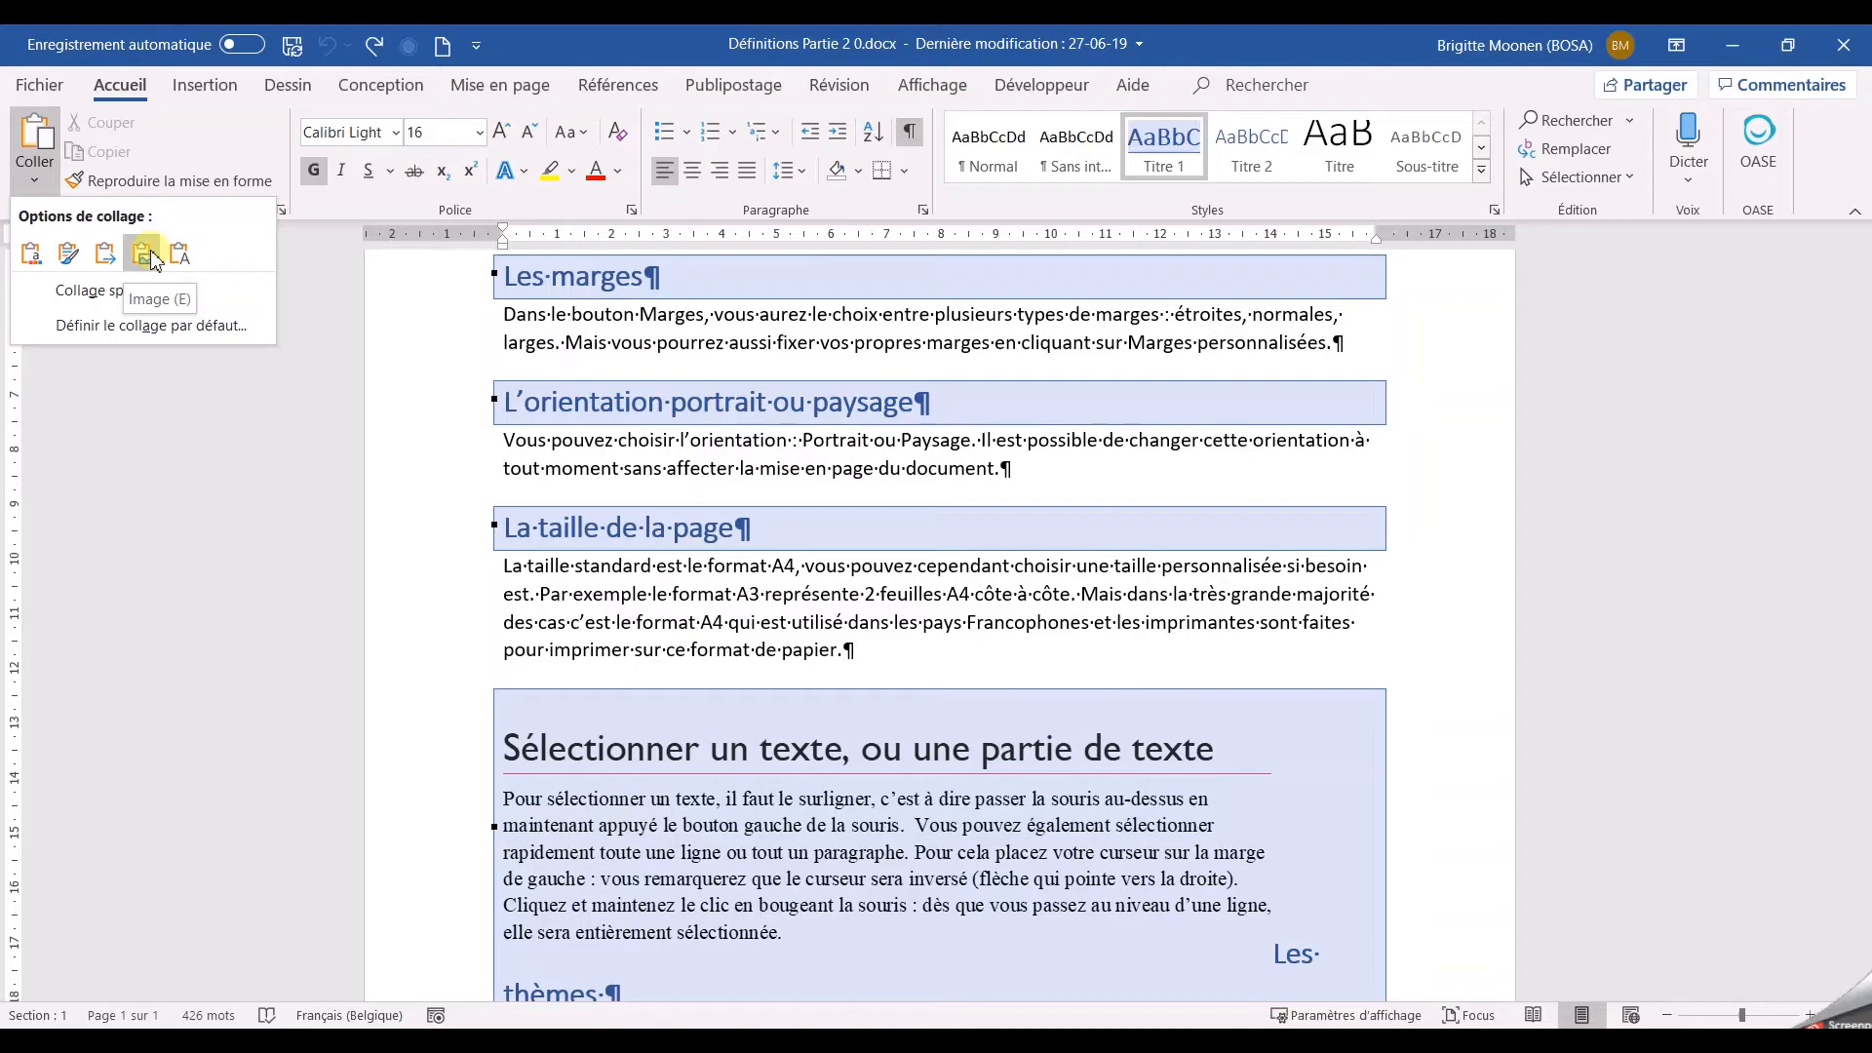
click(145, 253)
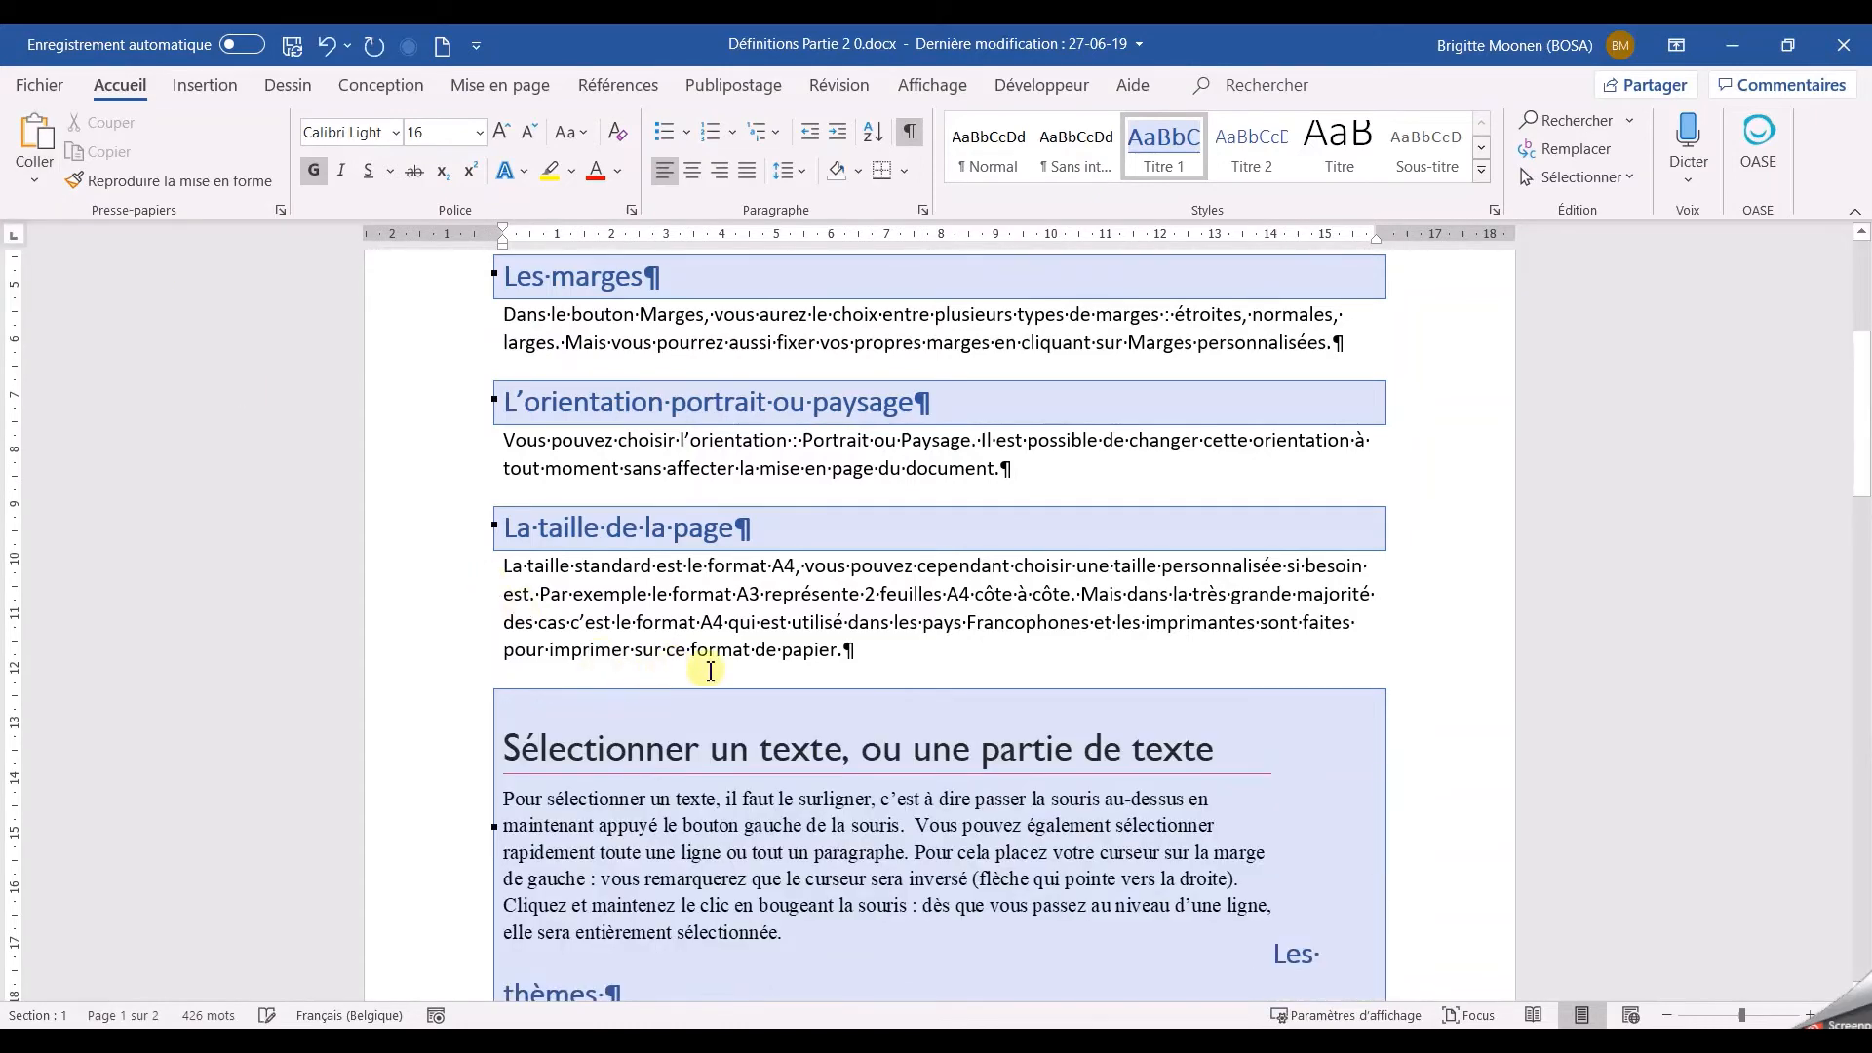
scroll(924, 858, down, 3)
click(672, 498)
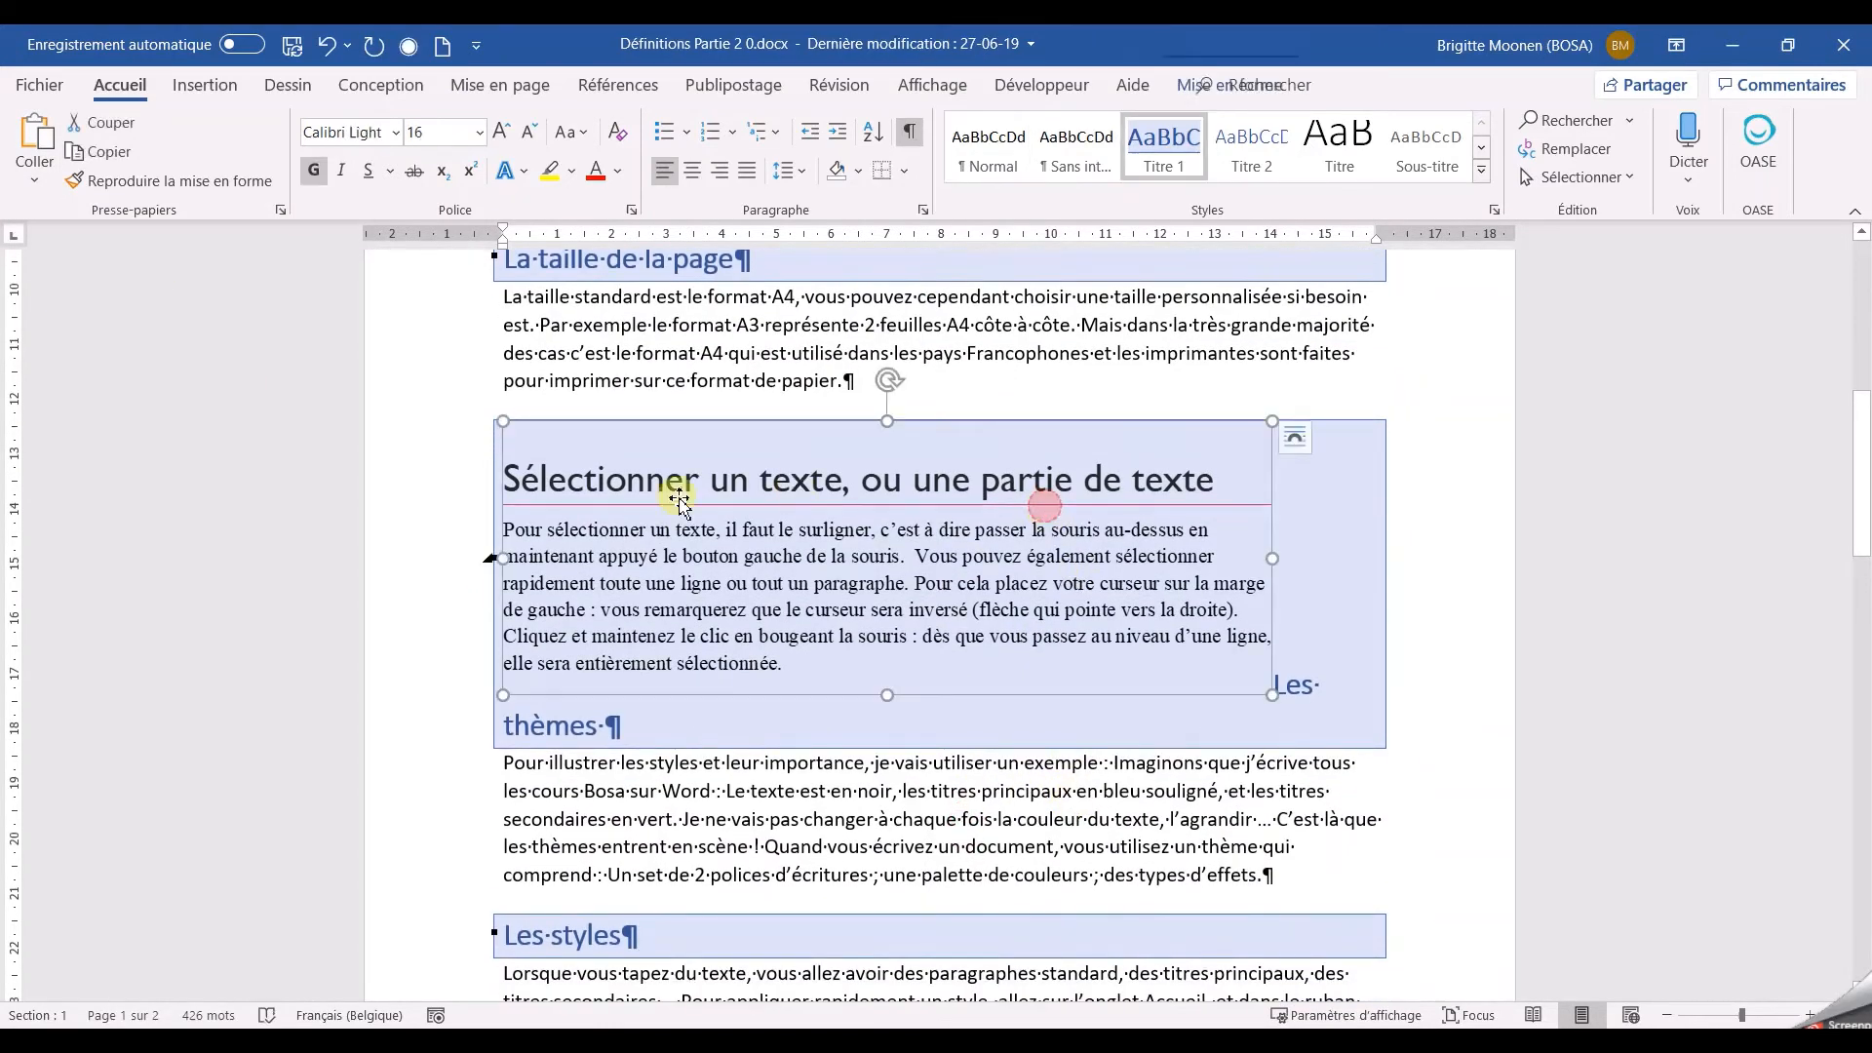
mouse_move(501, 420)
mouse_down()
mouse_move(775, 595)
mouse_move(528, 404)
mouse_move(780, 517)
mouse_move(605, 488)
mouse_move(520, 443)
mouse_up()
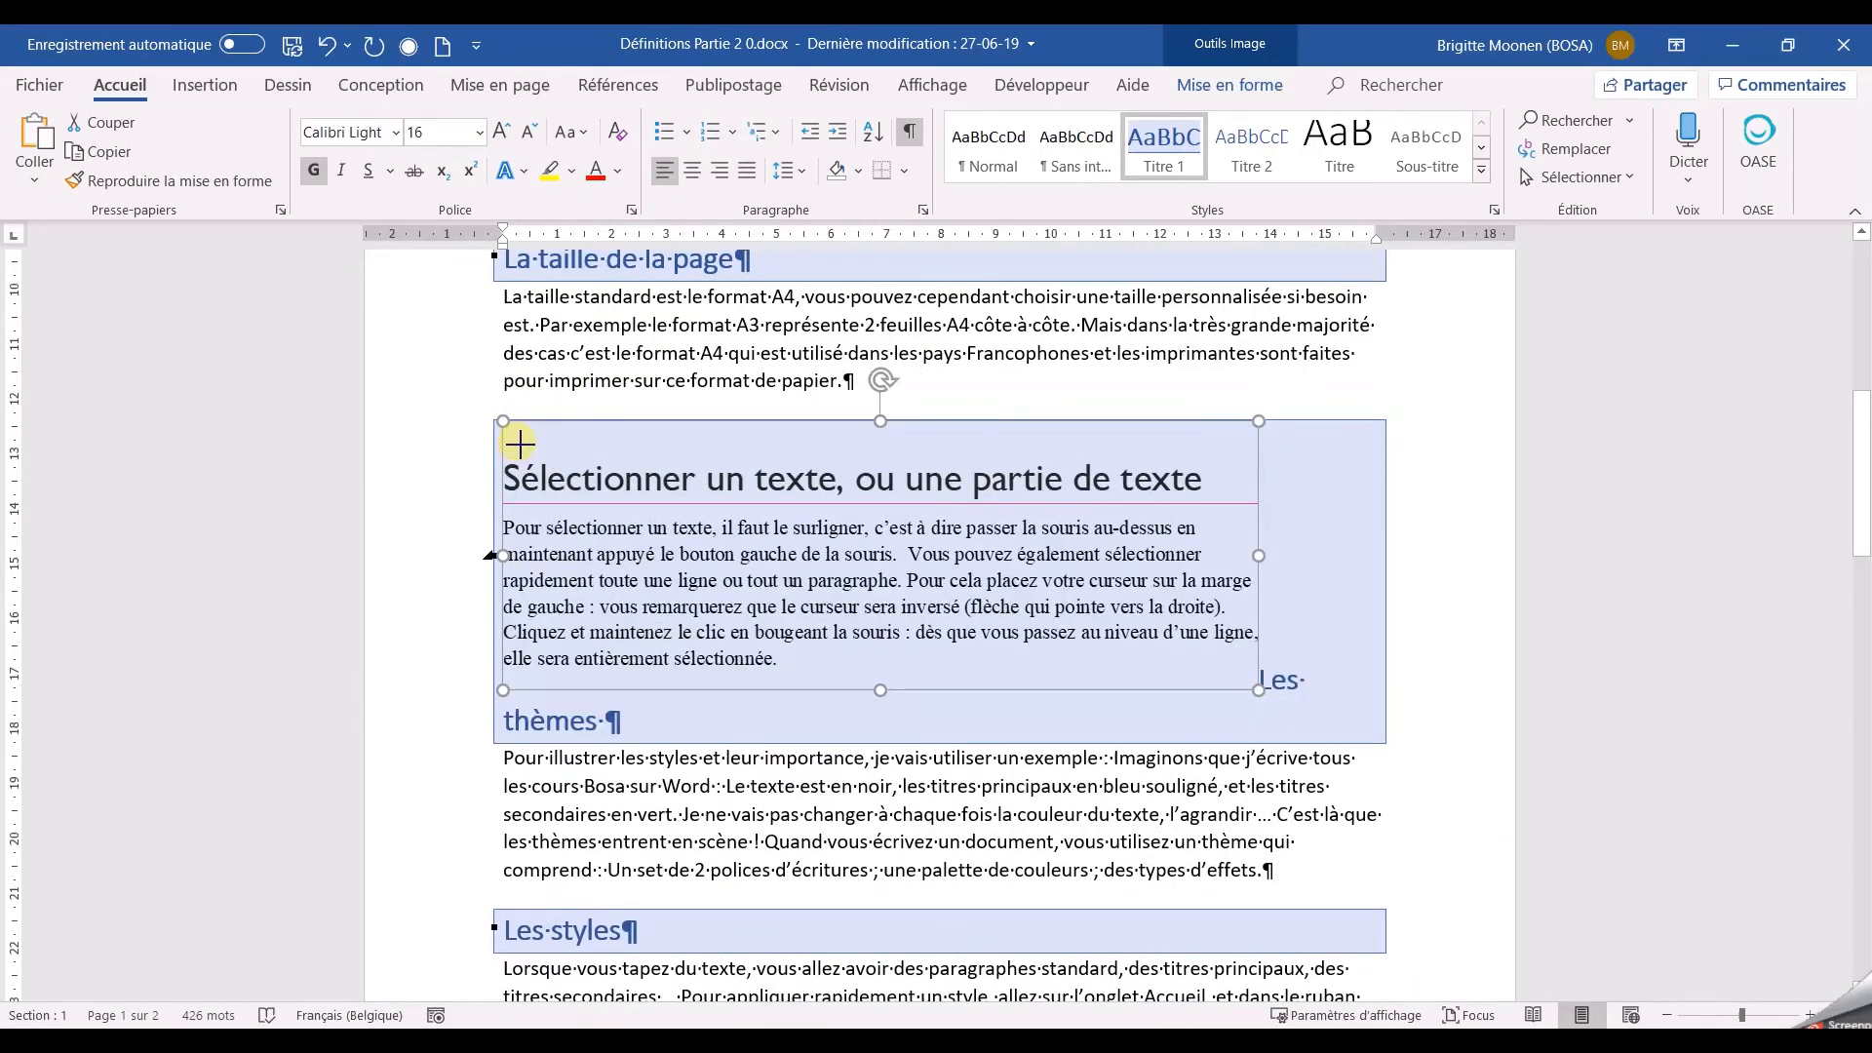
- Undo the picture's resizing and insertion, and preview a text-only paste before the heading "Les thèmes"
click(328, 45)
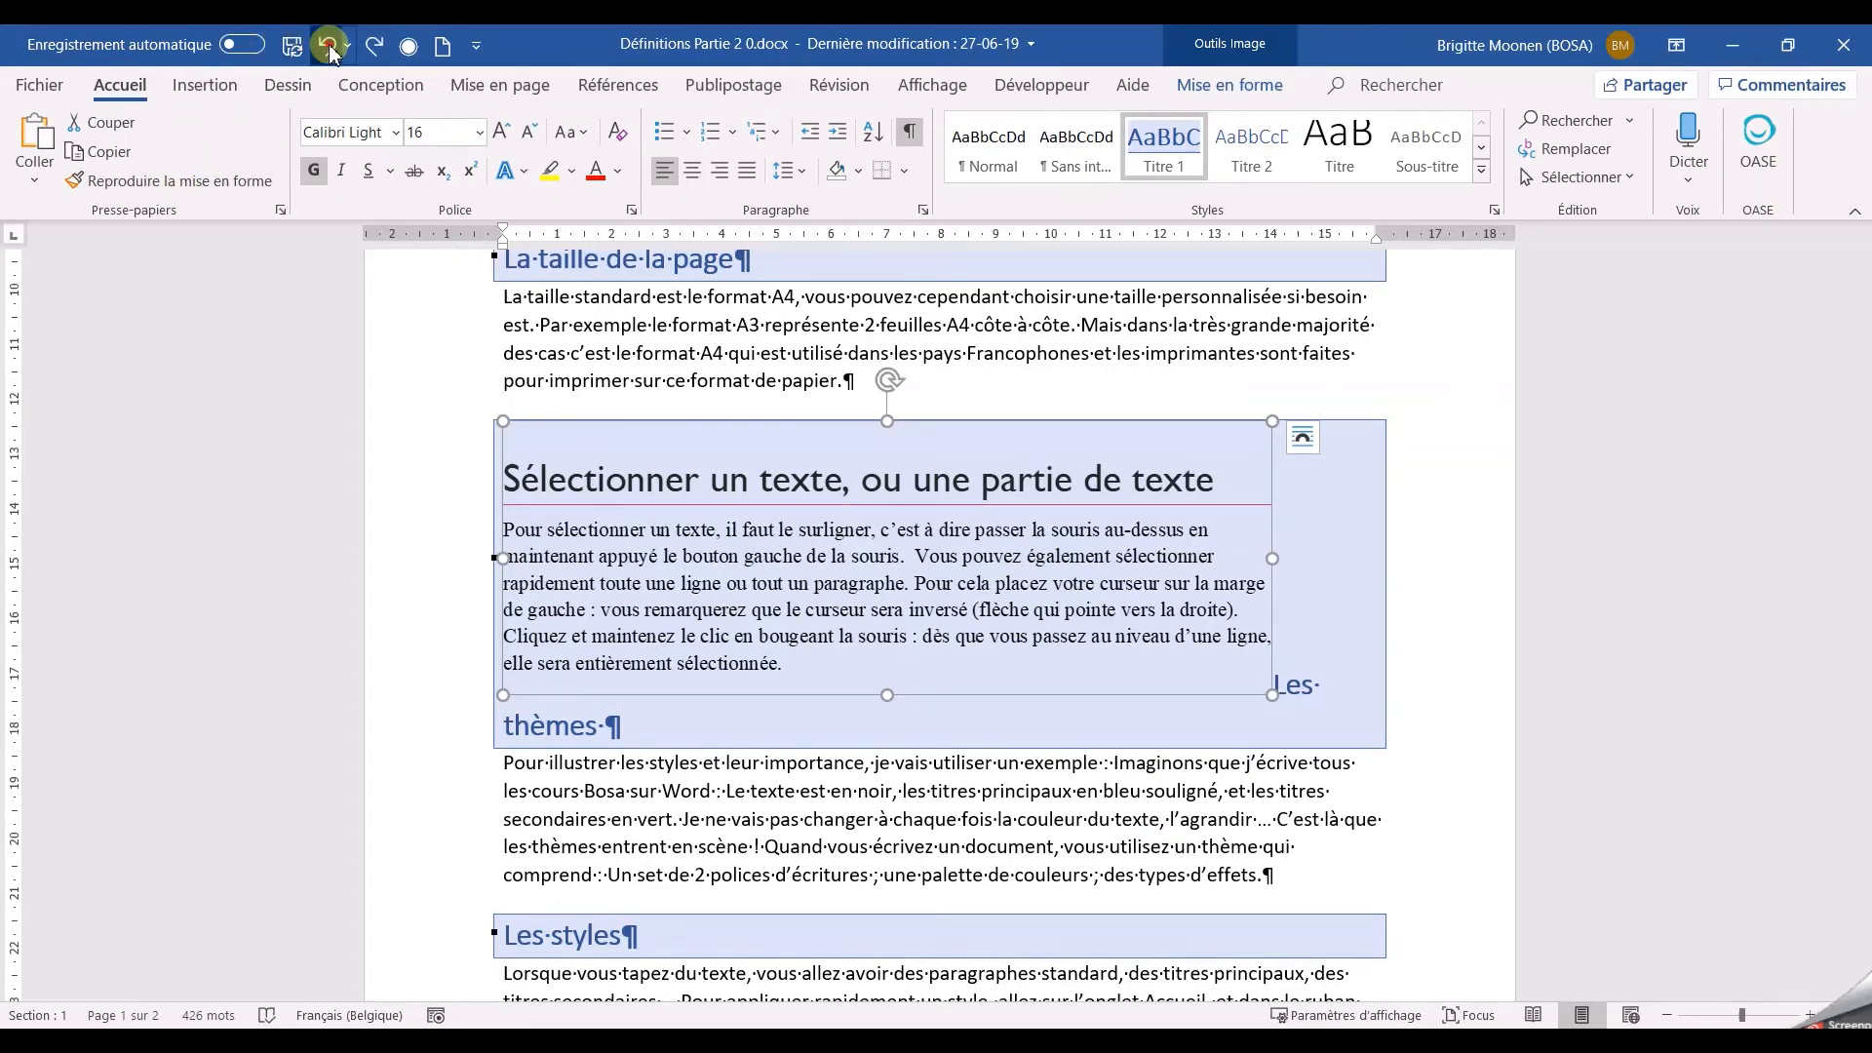
click(330, 46)
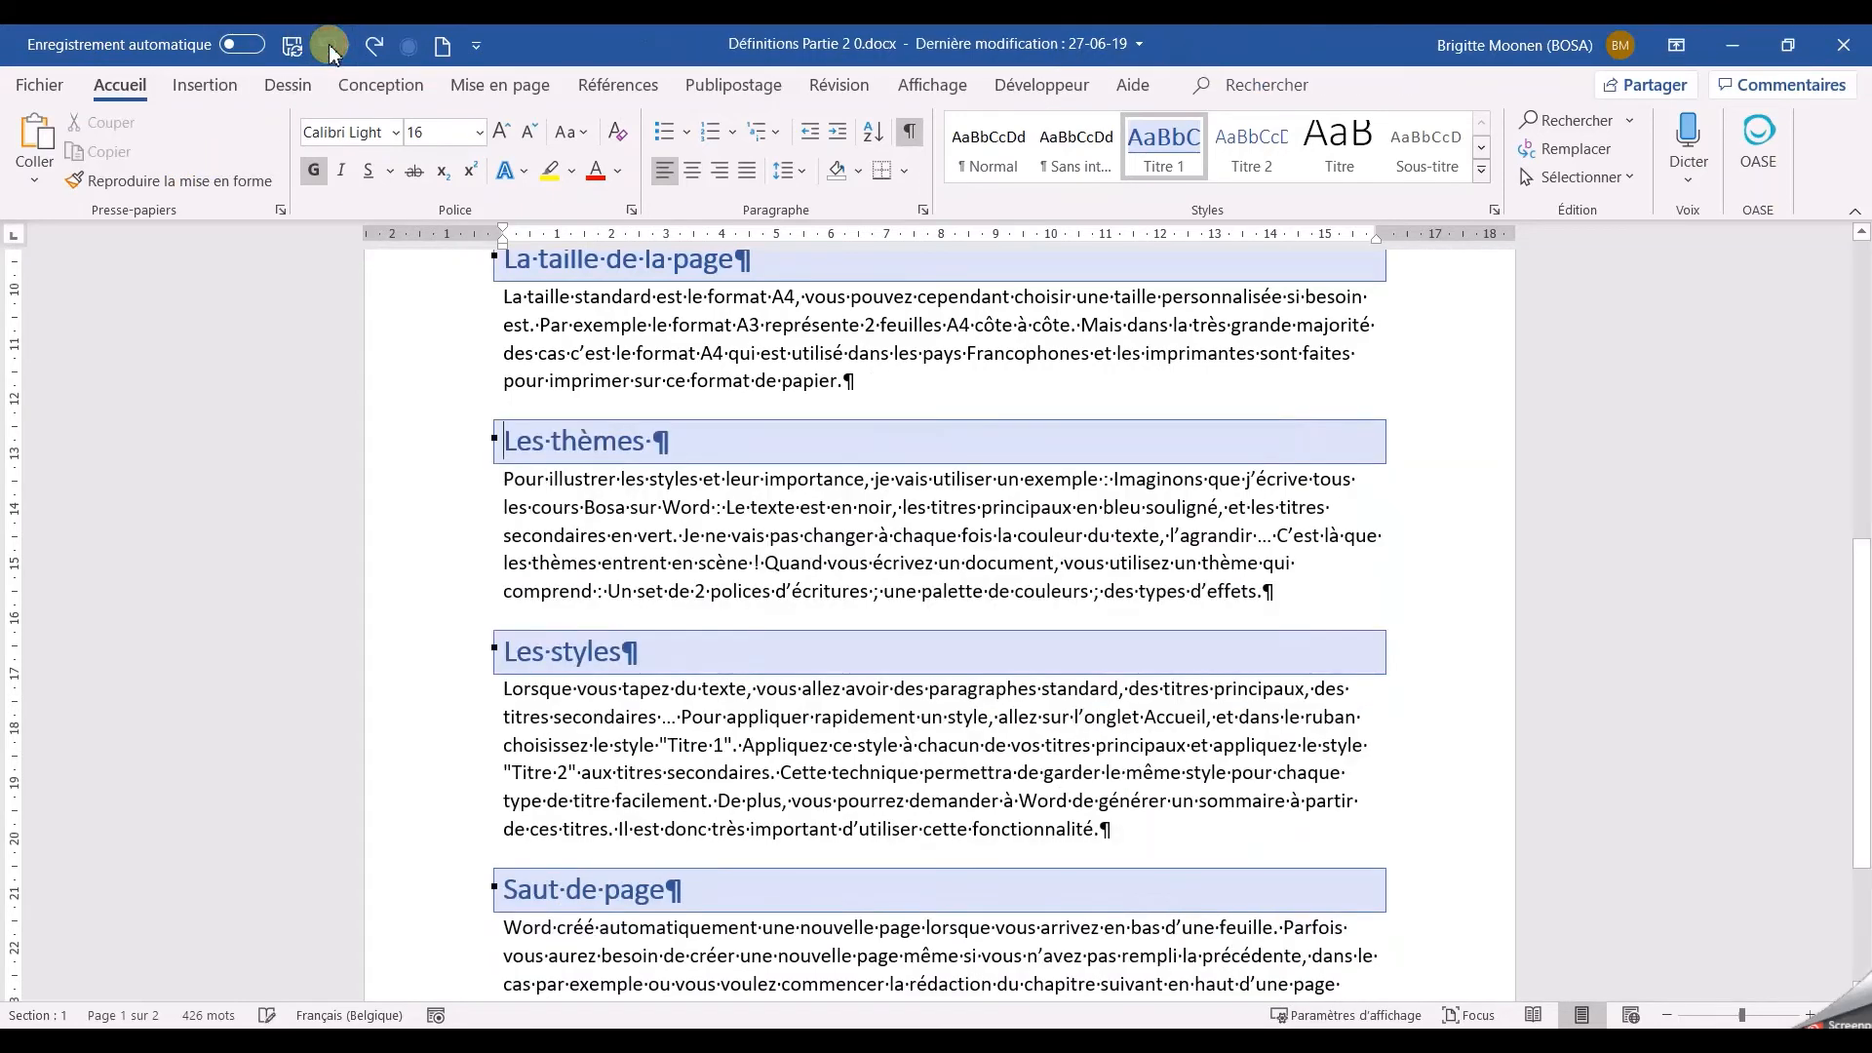
click(34, 183)
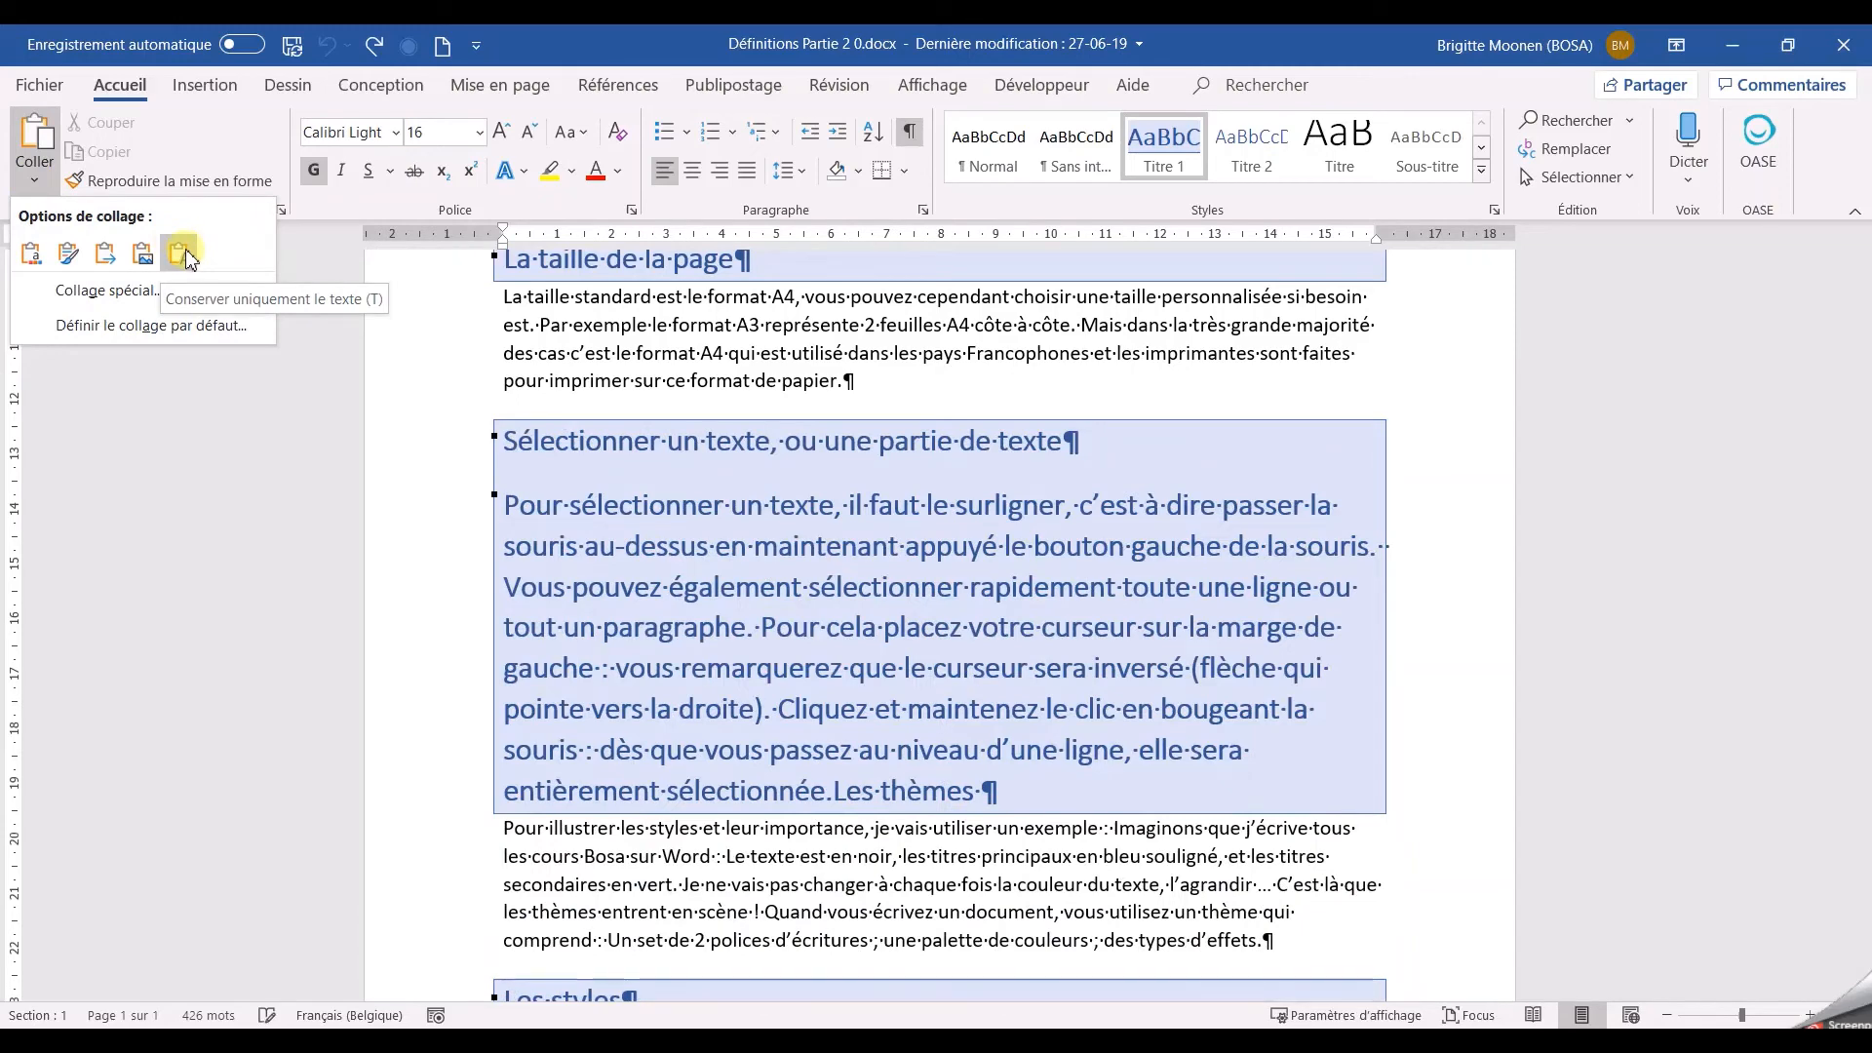
click(766, 693)
- Insert a page break at the end of the document, after the "Saut de page" section
scroll(780, 736, down, 3)
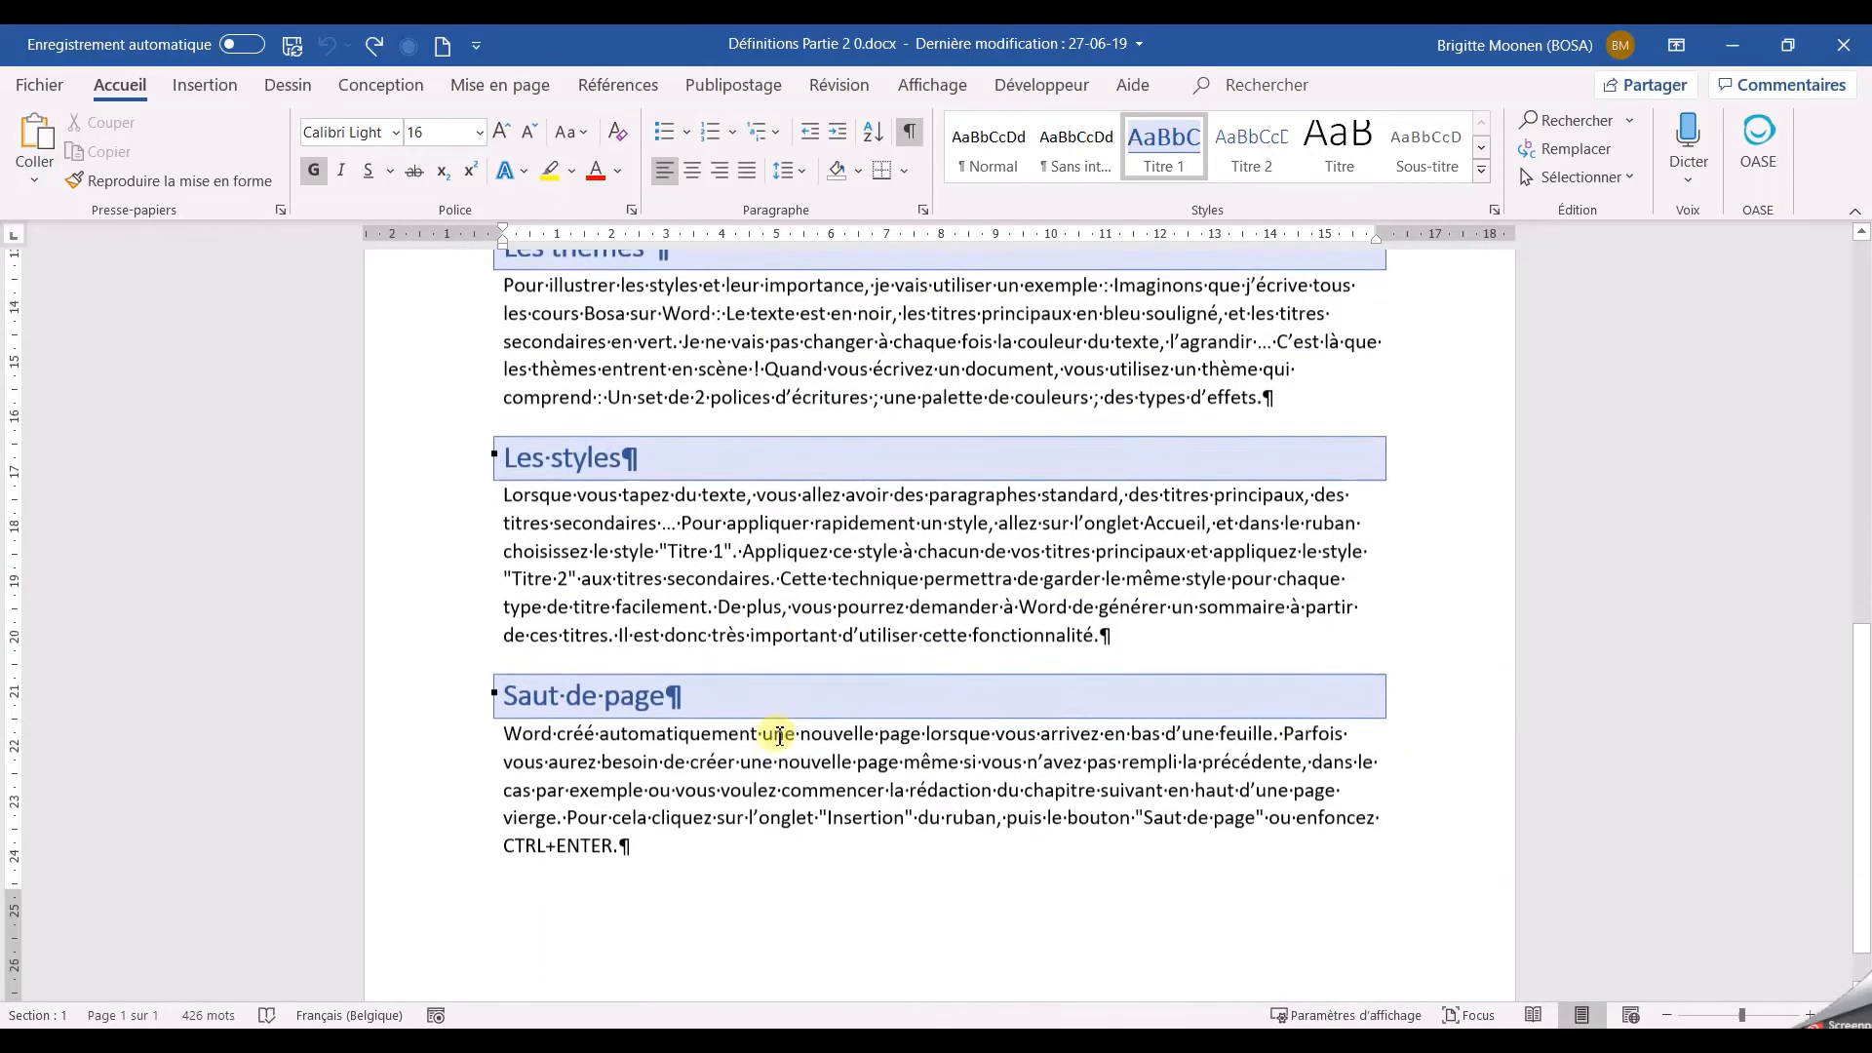
click(643, 785)
key(ctrl+Return)
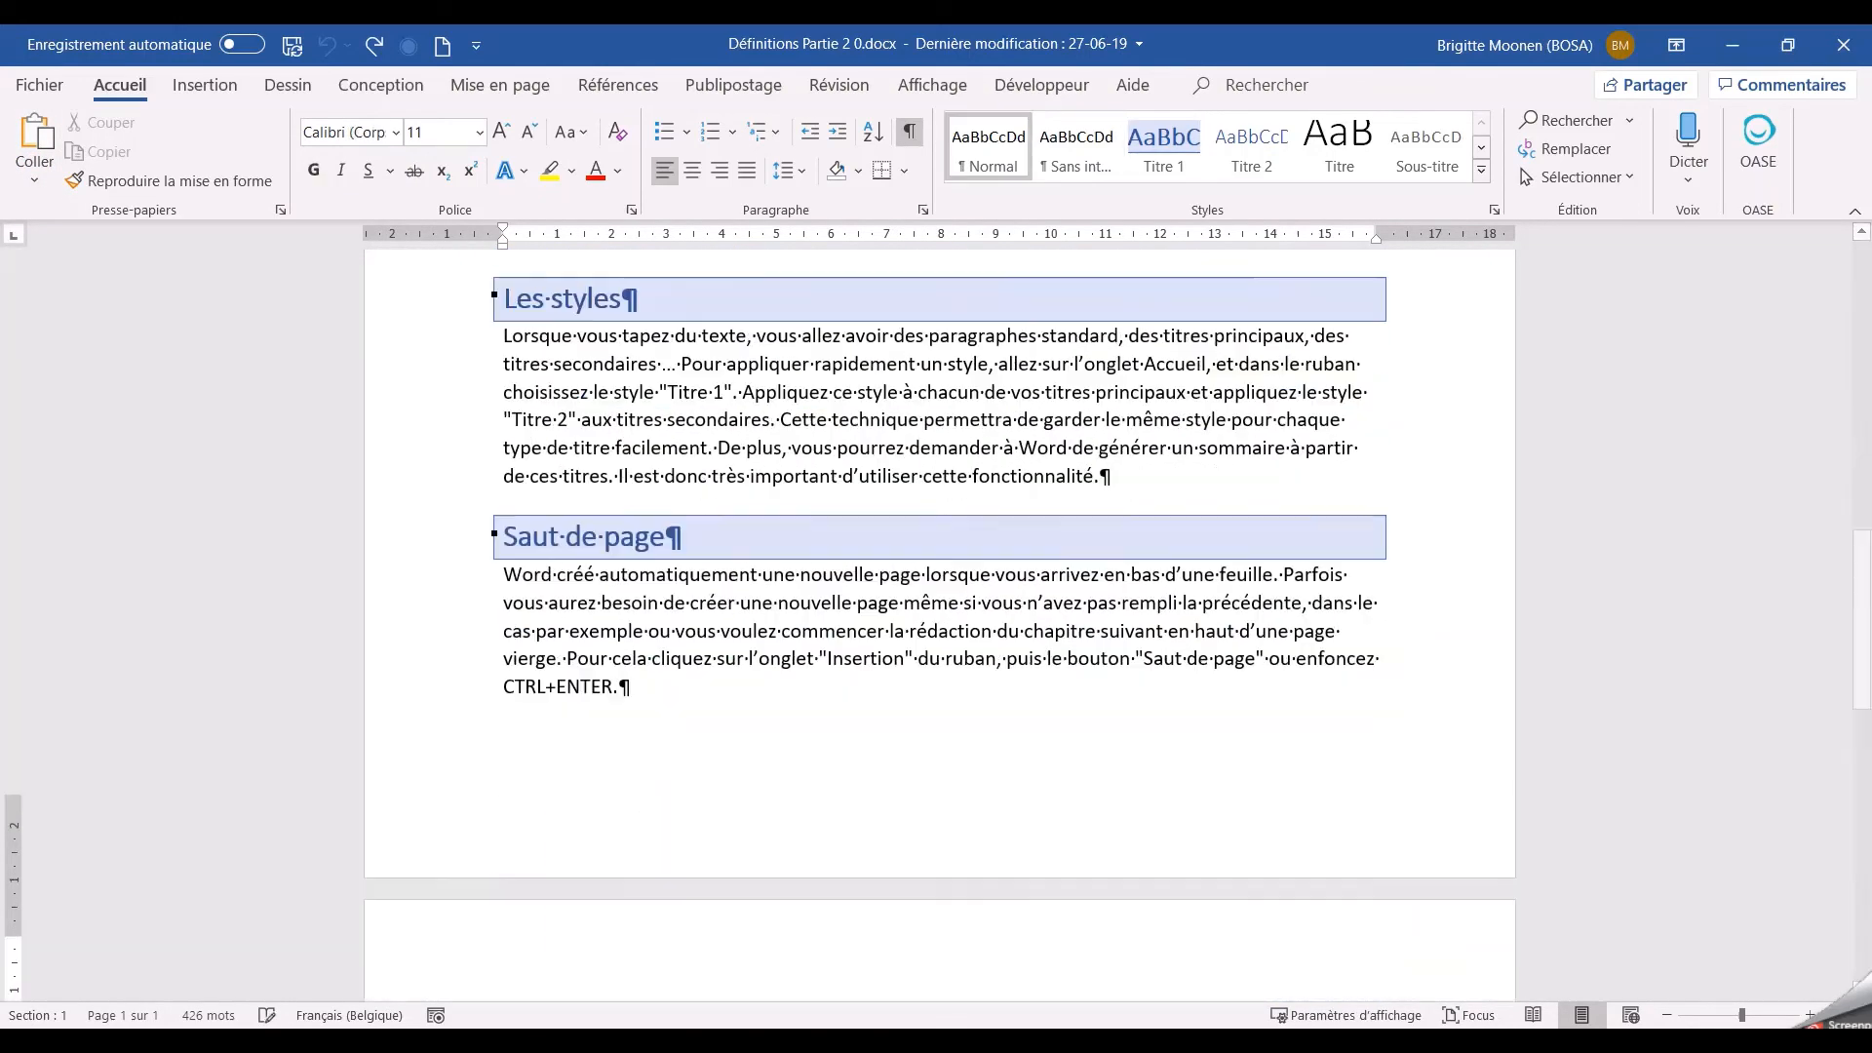
scroll(594, 661, down, 3)
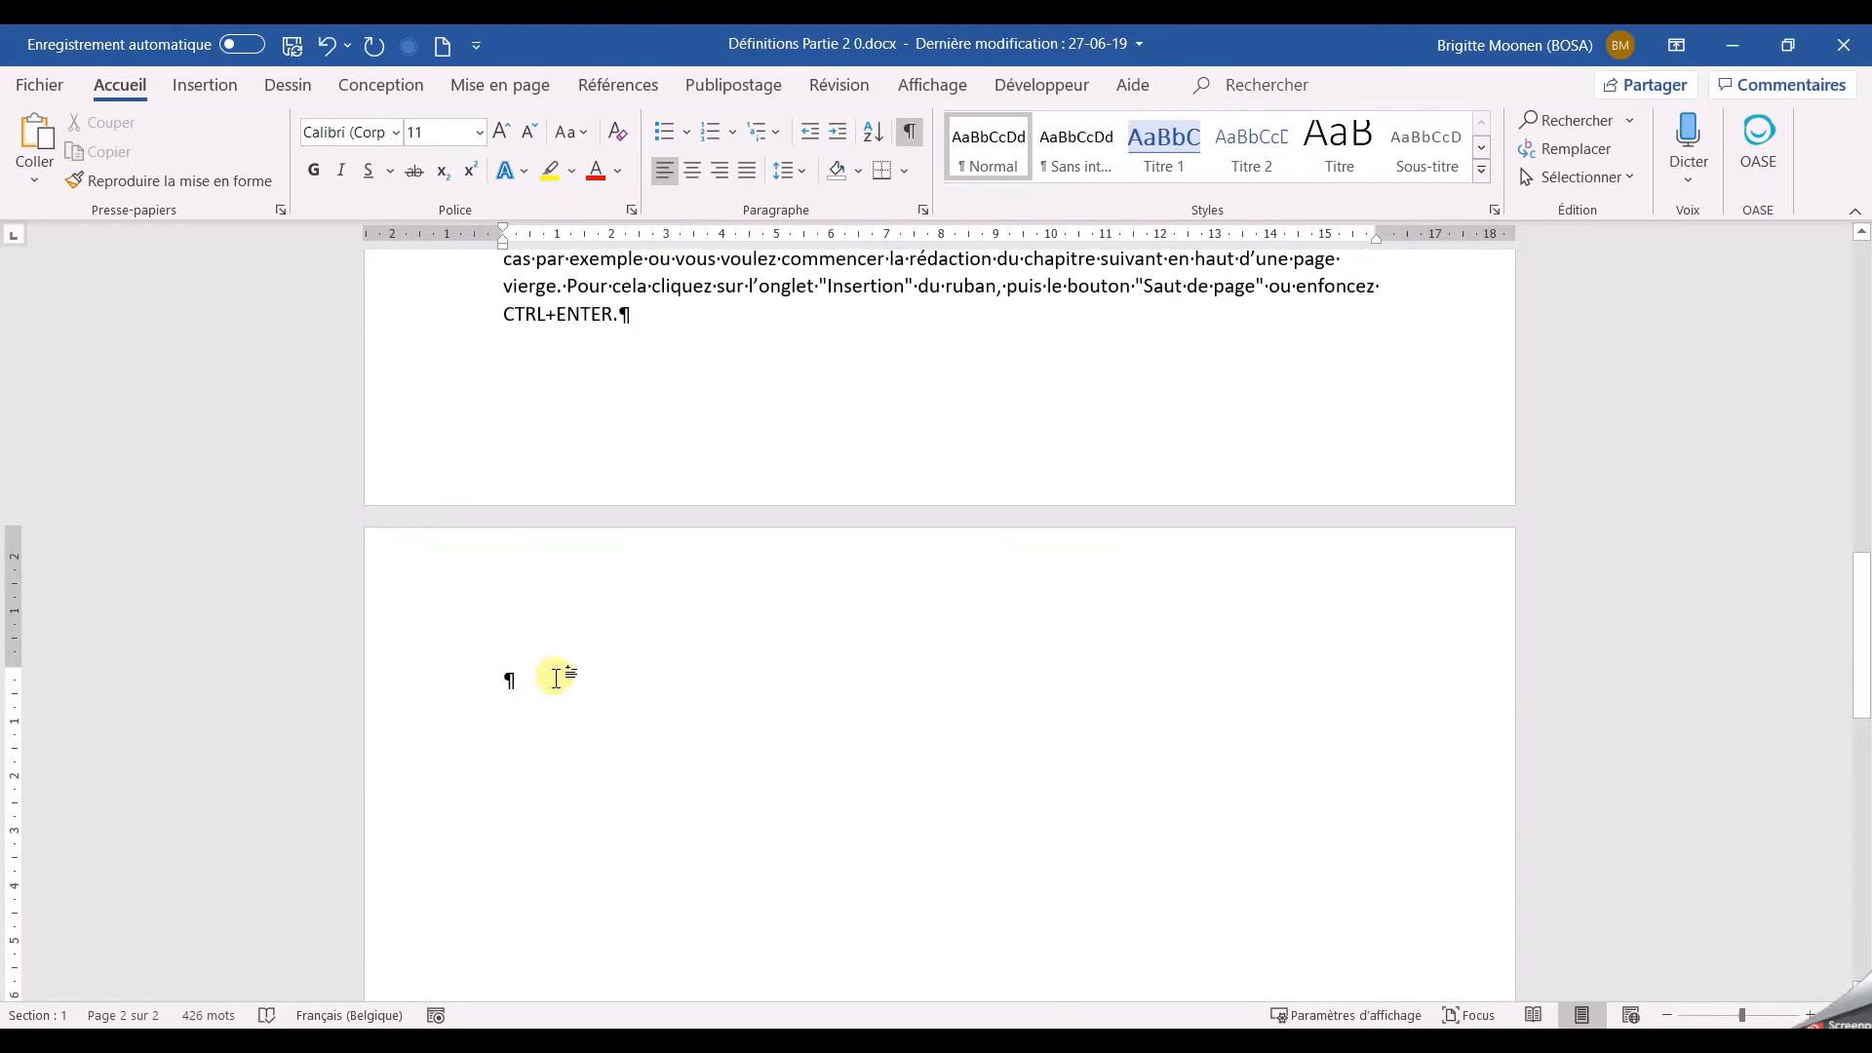
- Paste the copied section as text only on the new page, and preview another text-only paste after it
click(34, 173)
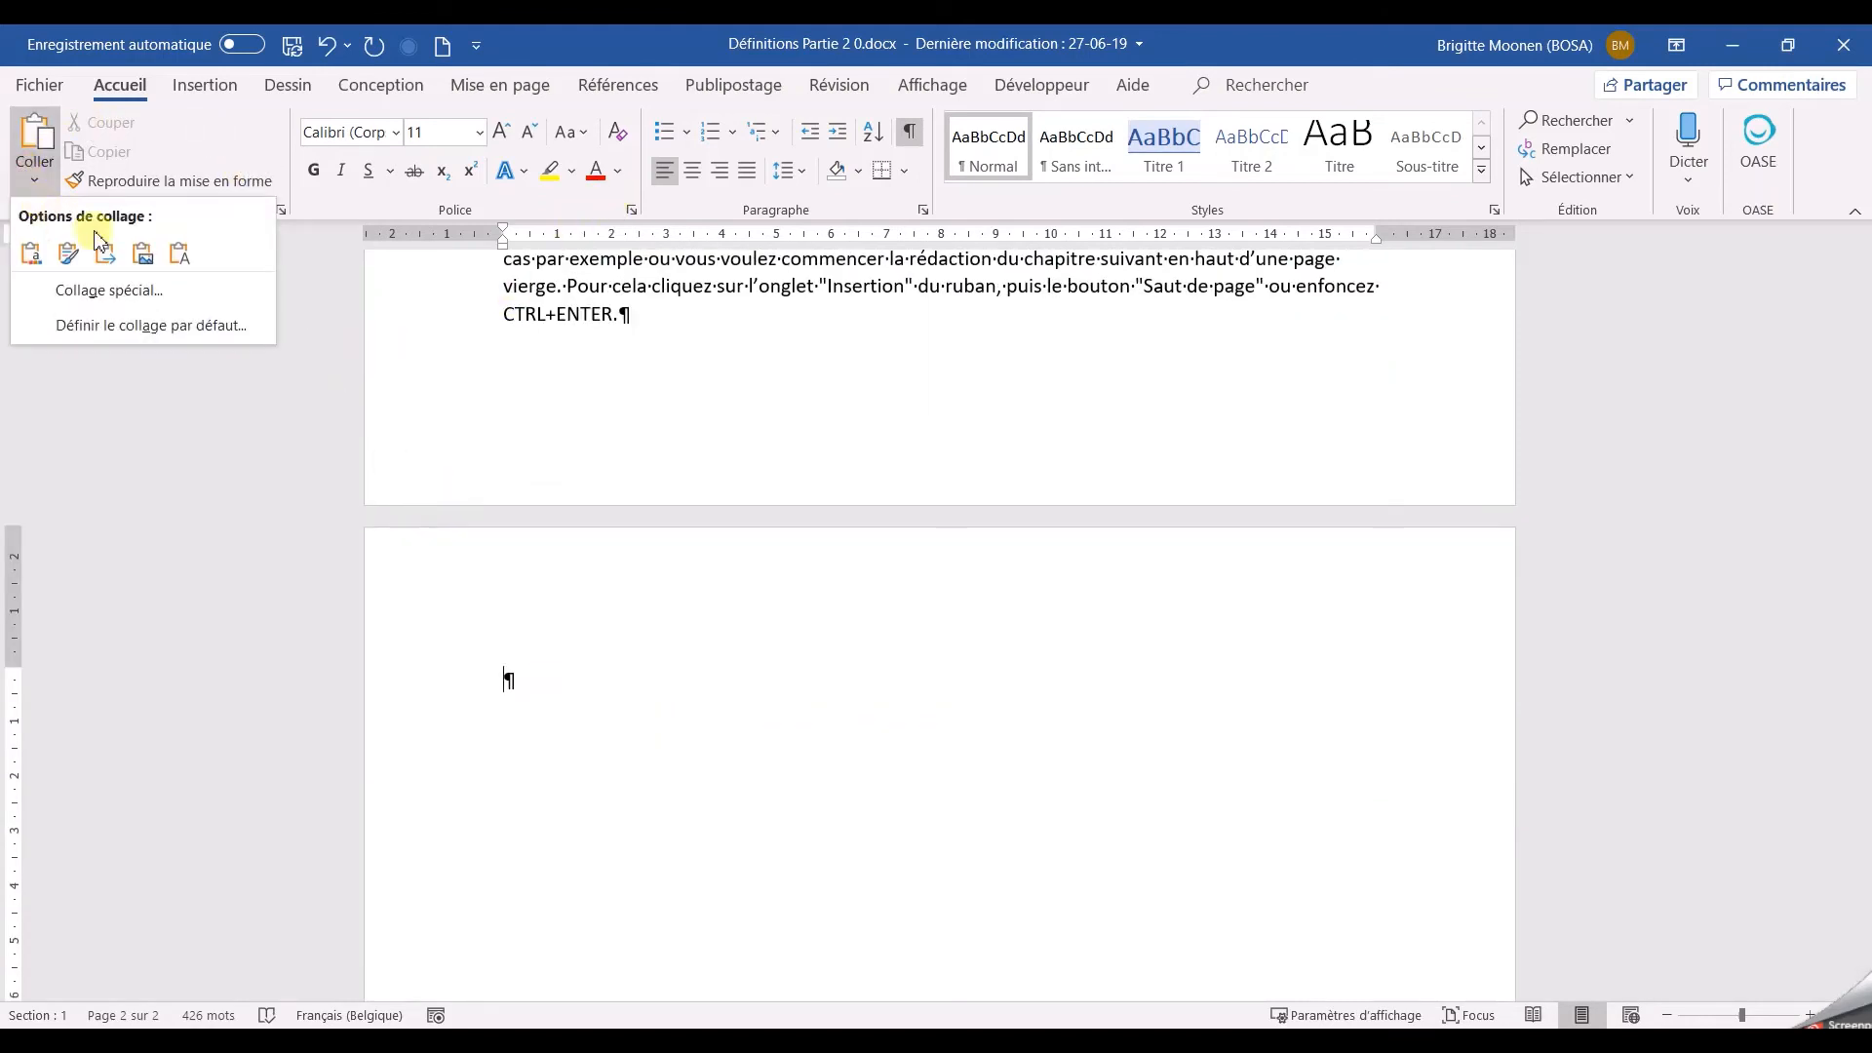
click(181, 256)
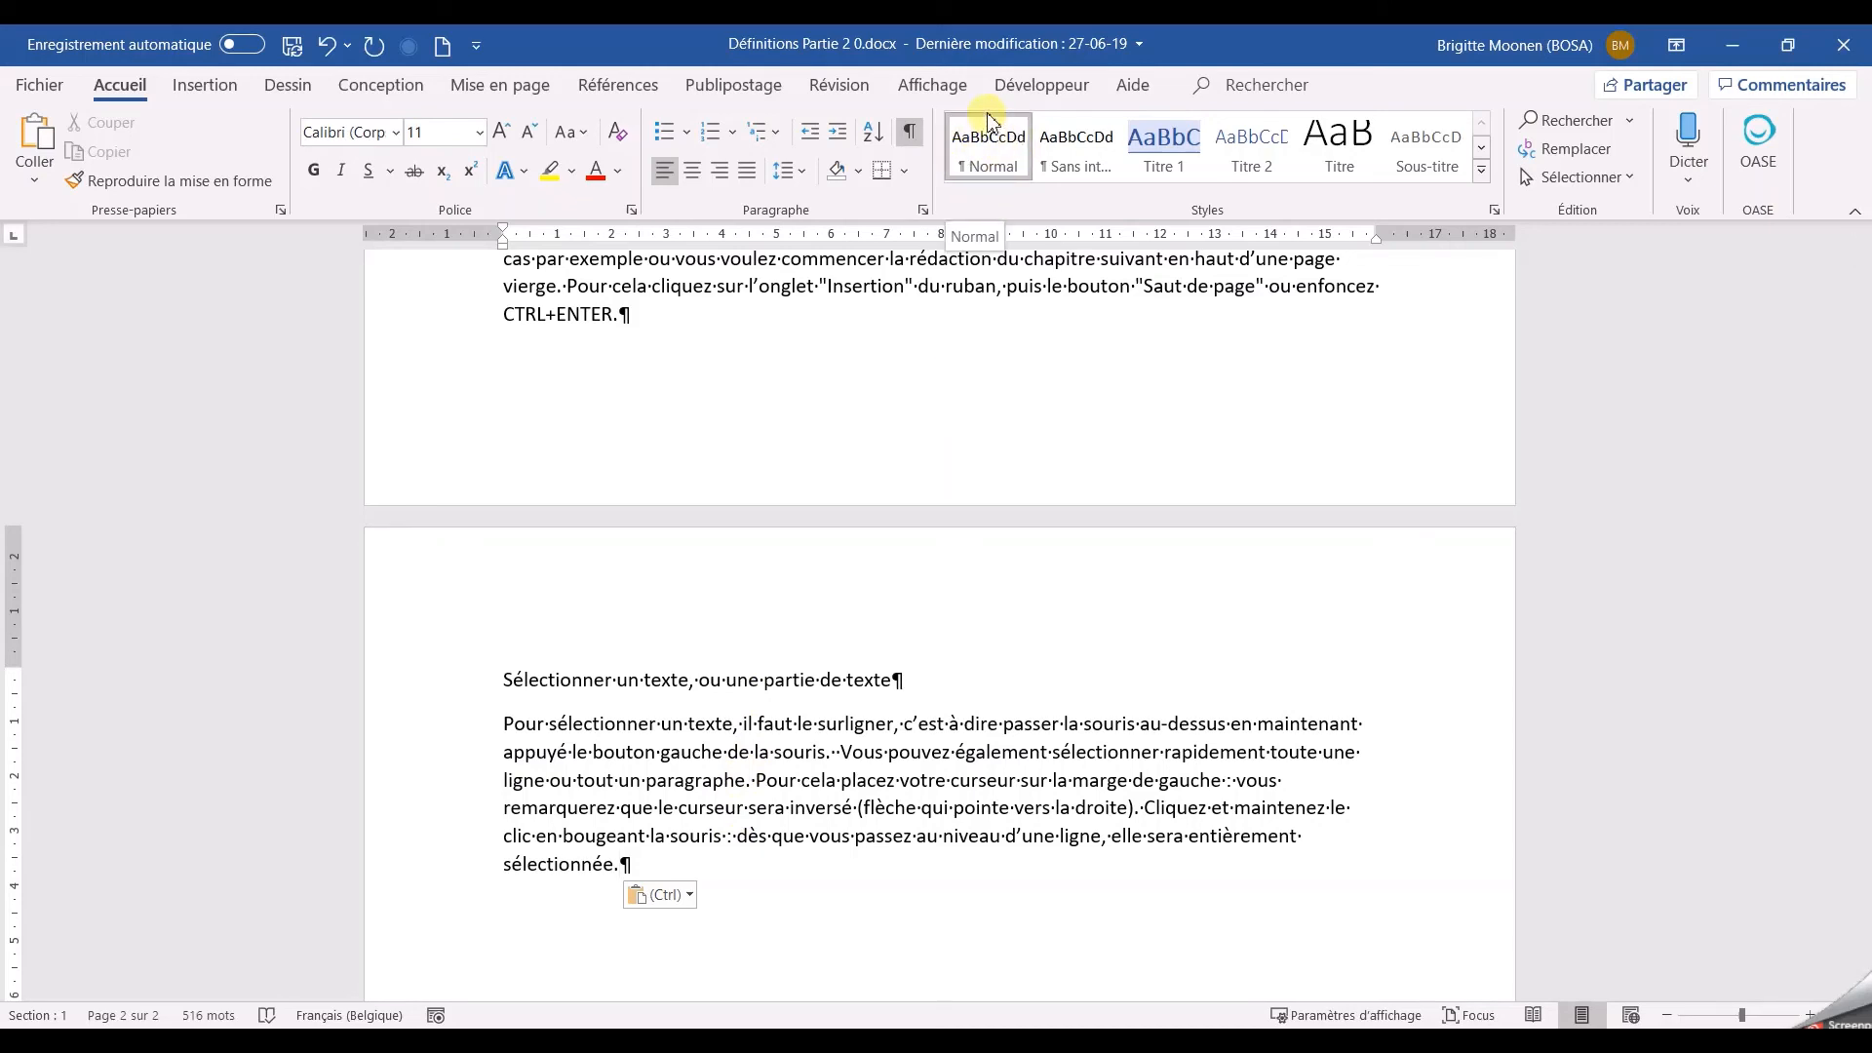
click(35, 179)
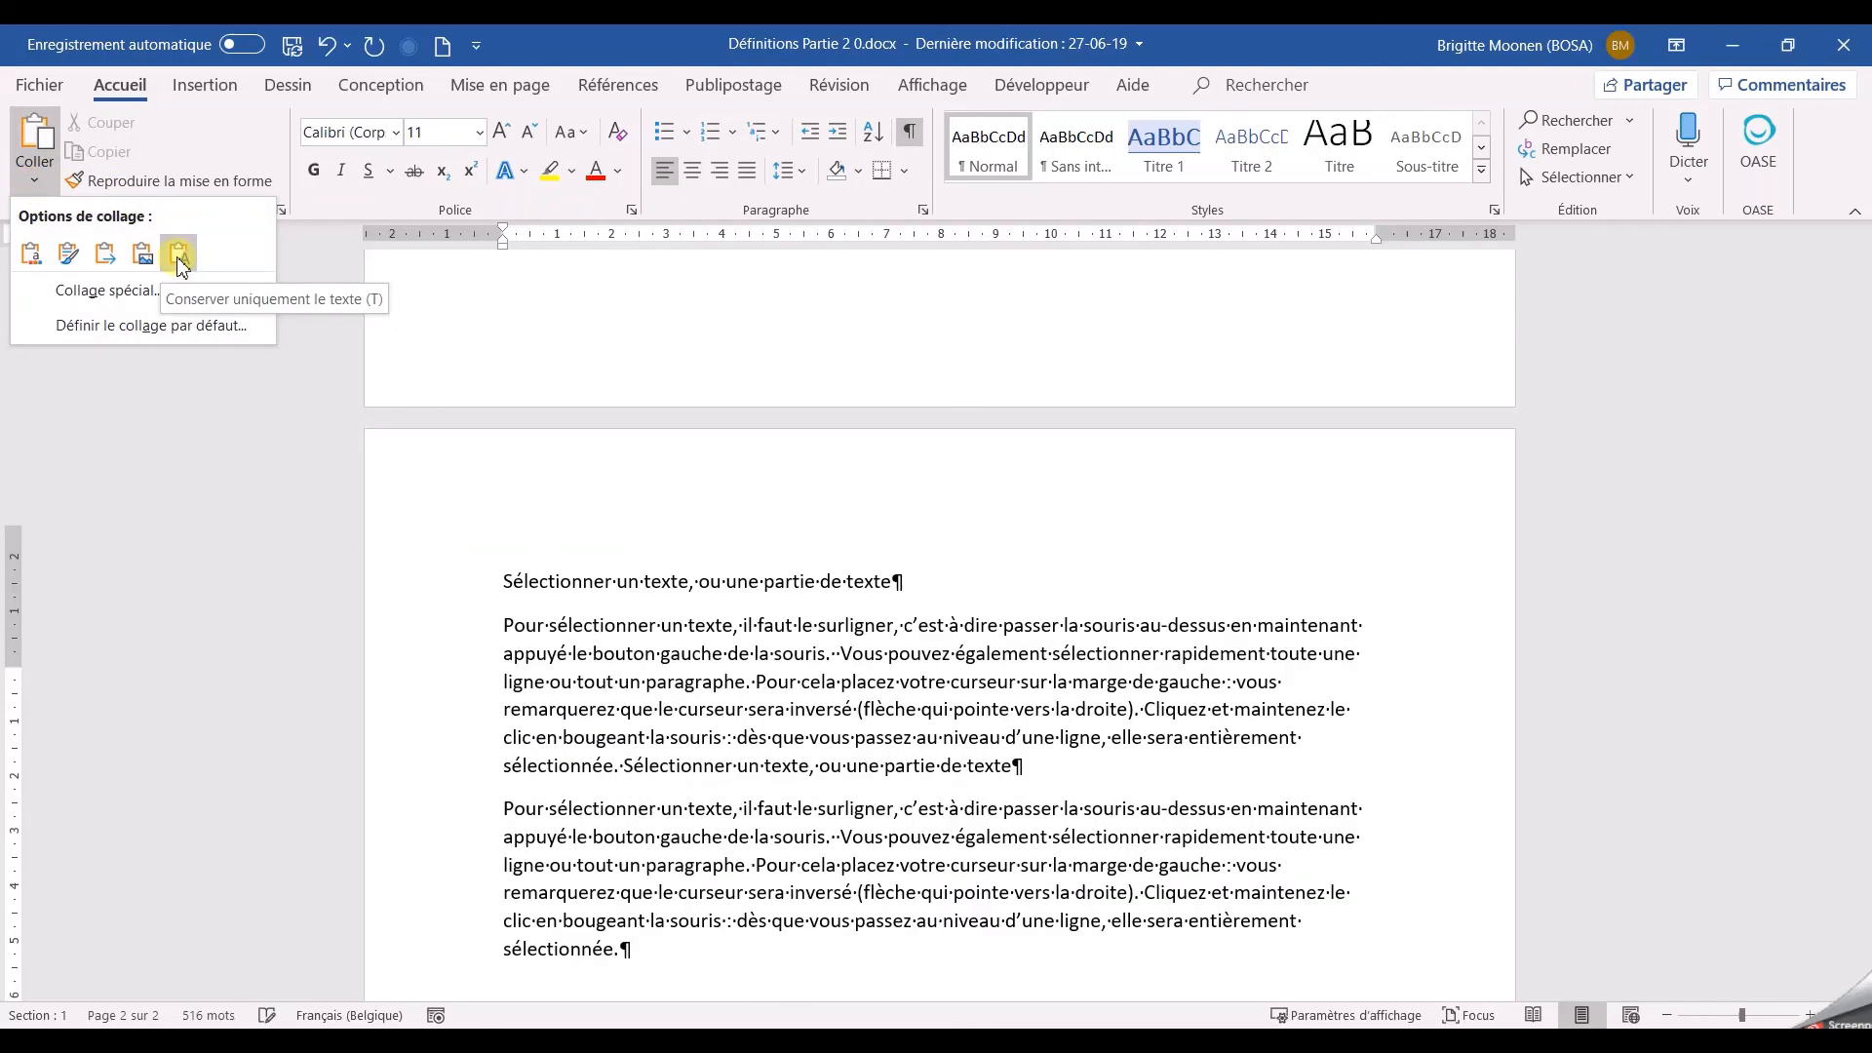